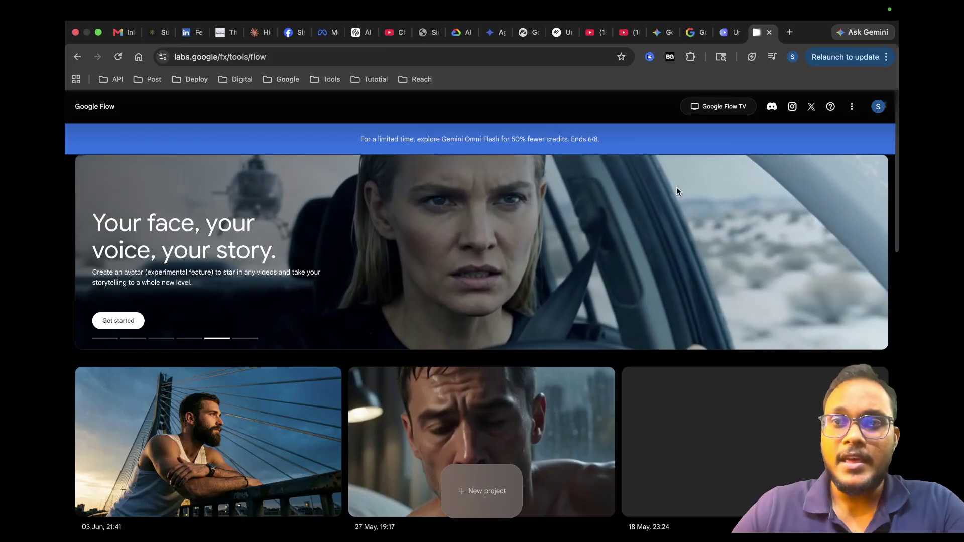
left_click(670, 57)
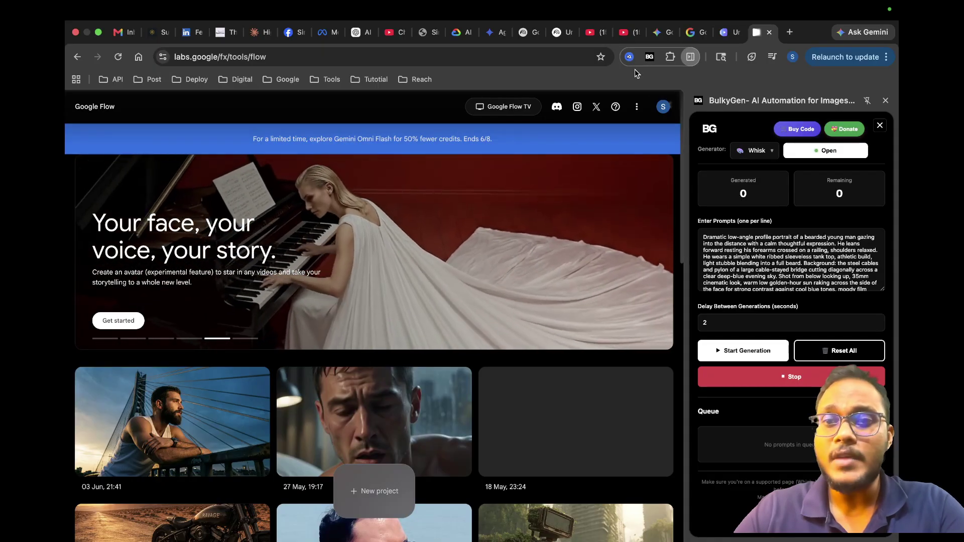
left_click(885, 100)
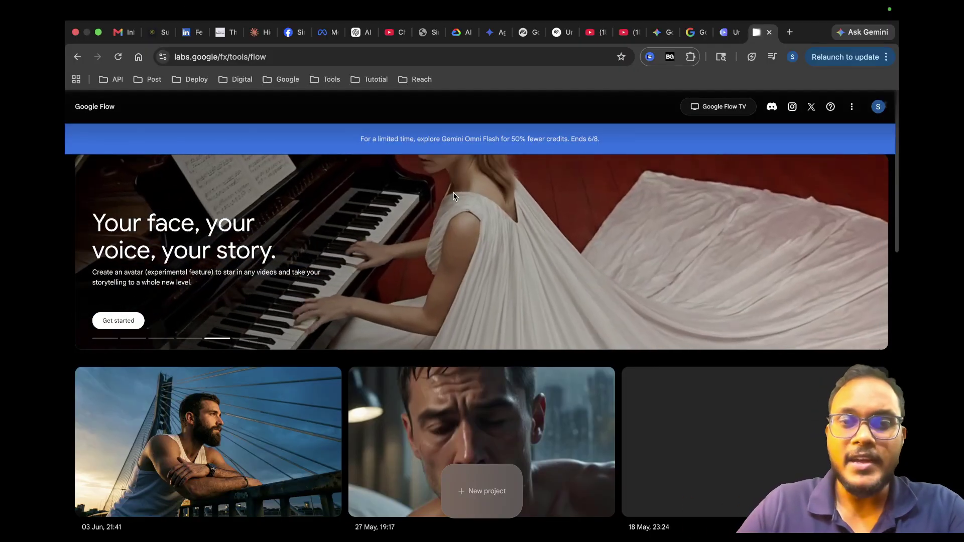
scroll(454, 195, "down", 5)
scroll(453, 196, "up", 6)
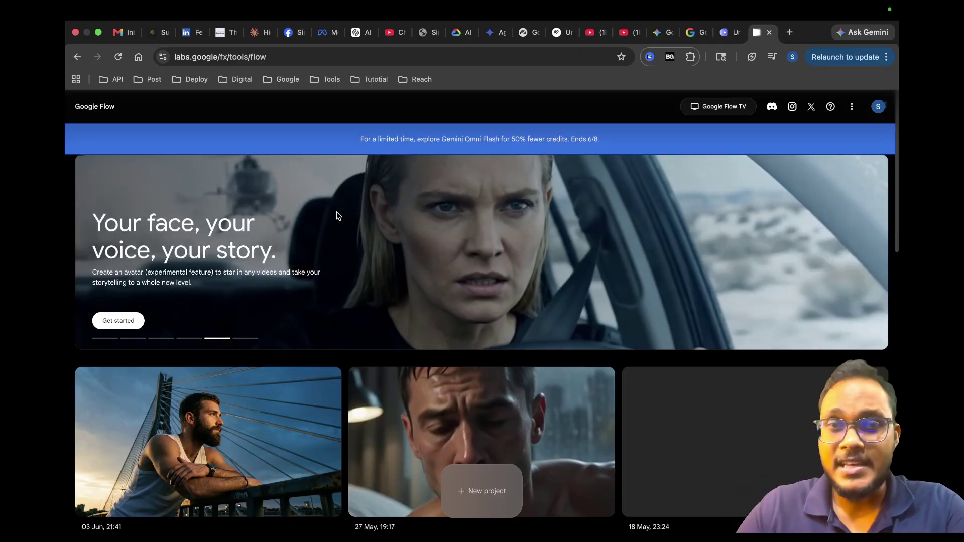
scroll(336, 218, "down", 5)
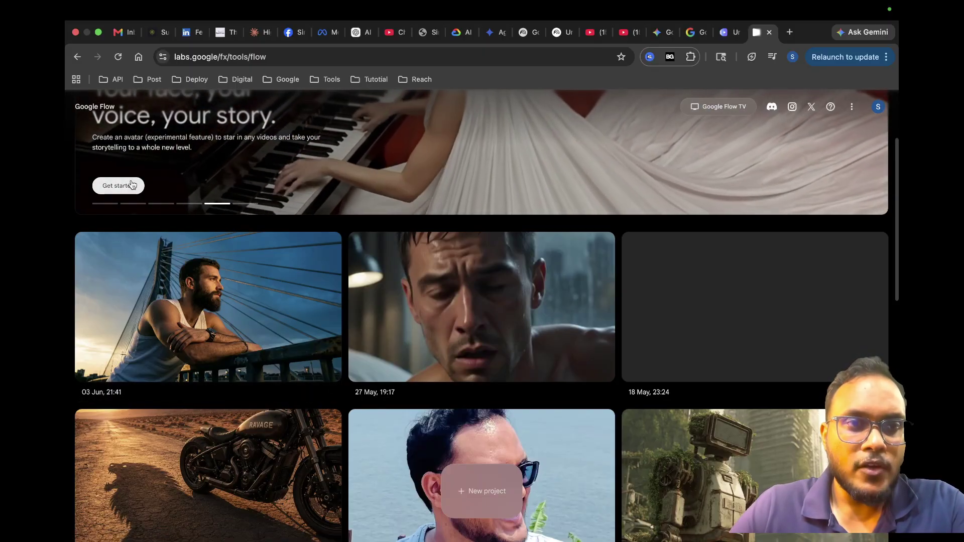
left_click(130, 181)
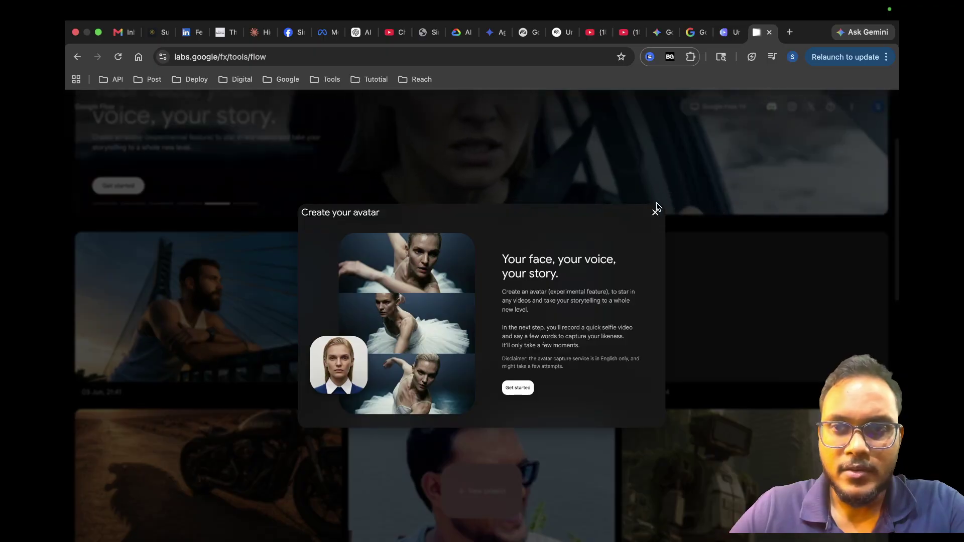
left_click(655, 214)
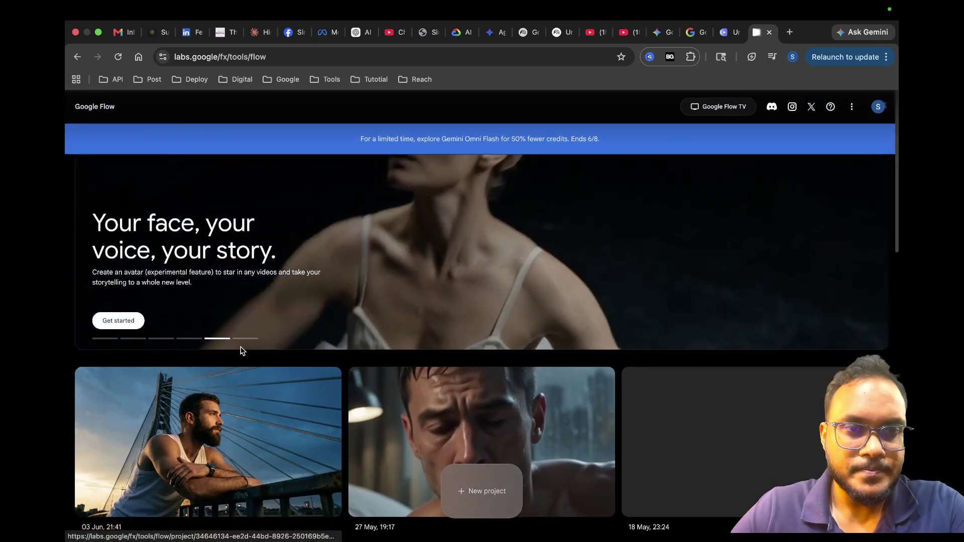
Go to the Explore Tools gallery in Google Flow and open the experimental Whisk tool.
left_click(241, 339)
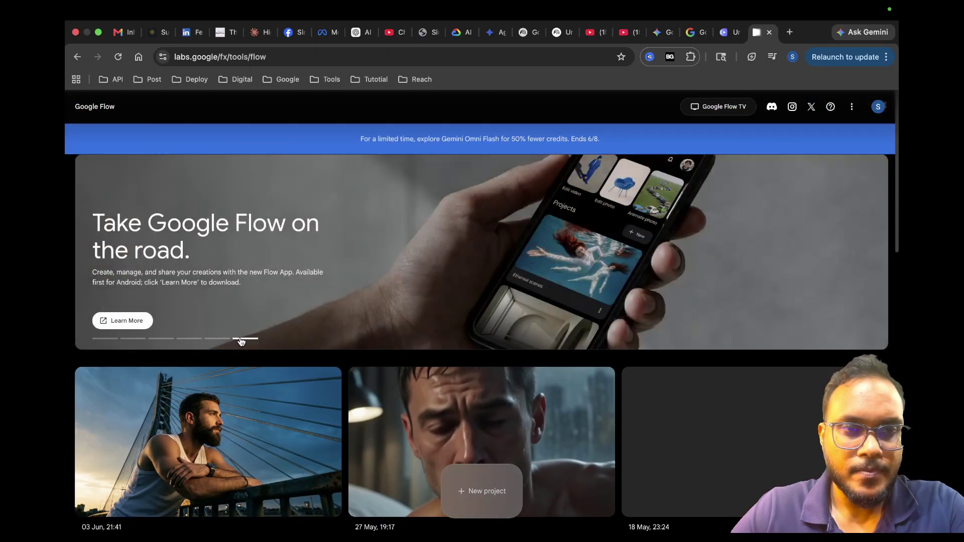
left_click(188, 339)
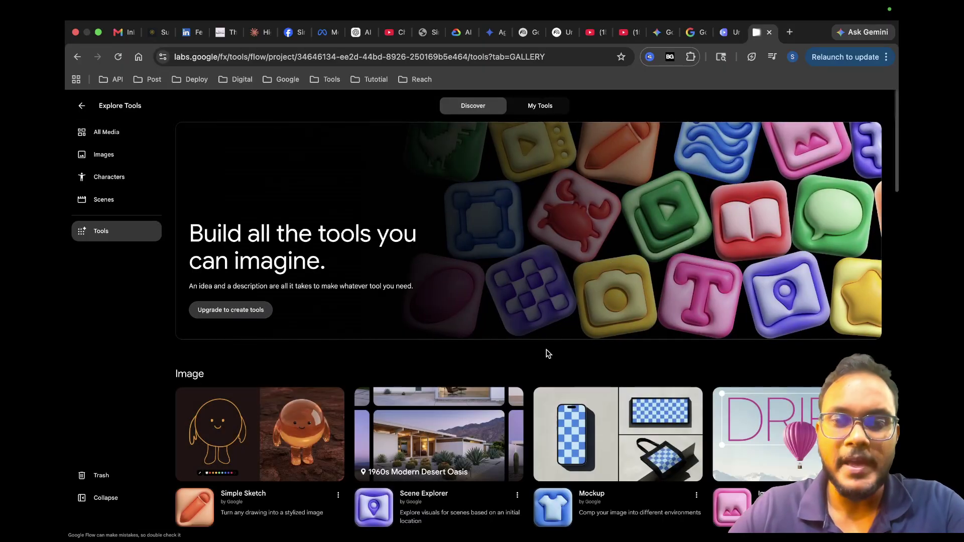
scroll(547, 353, "down", 5)
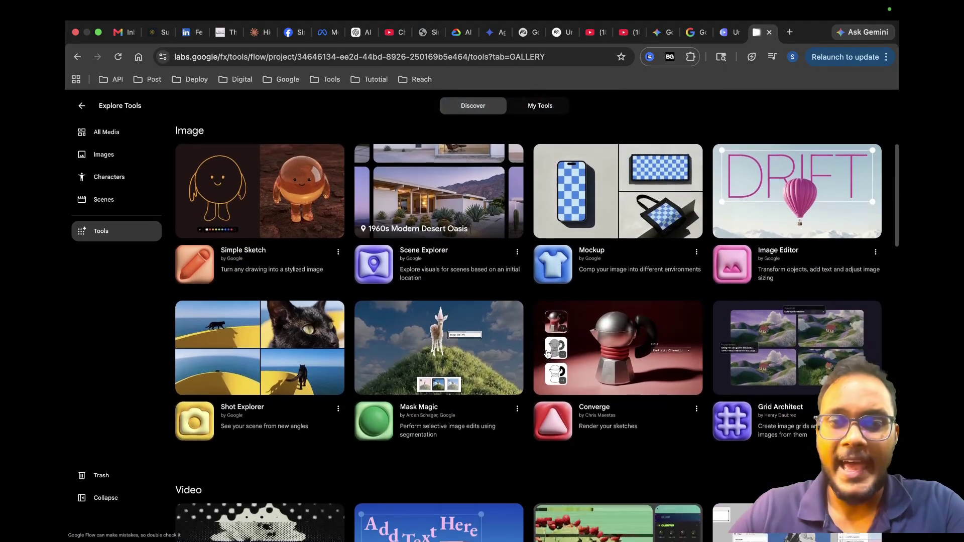
scroll(548, 353, "down", 11)
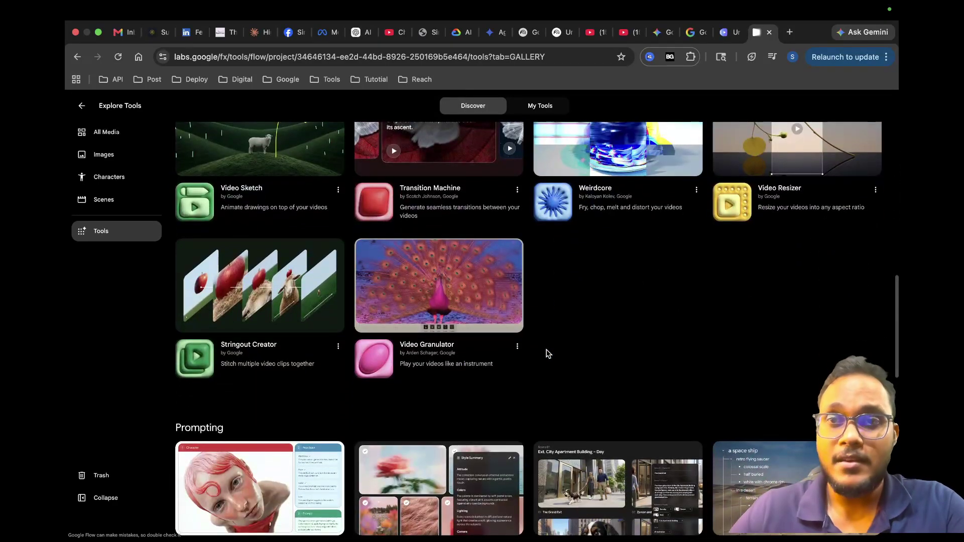
scroll(547, 354, "down", 13)
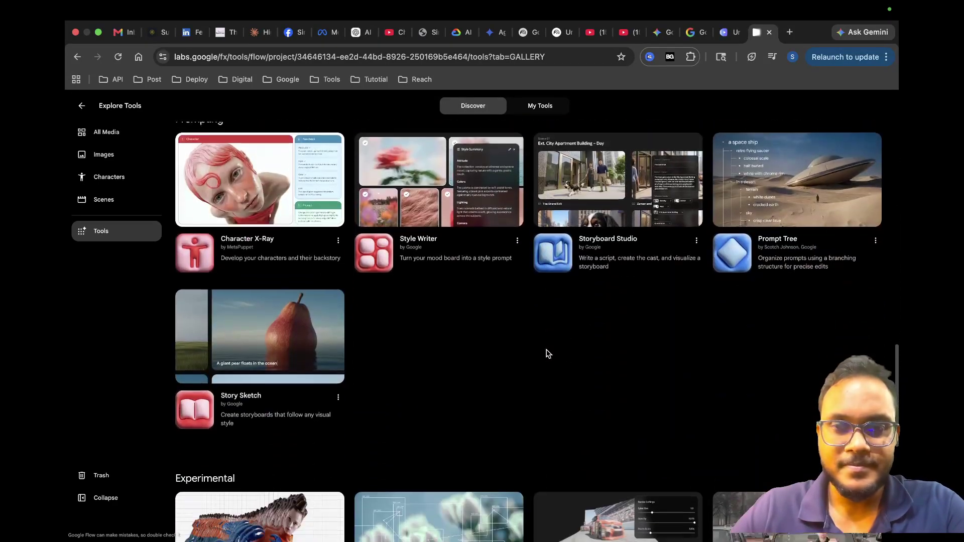
scroll(547, 354, "down", 1)
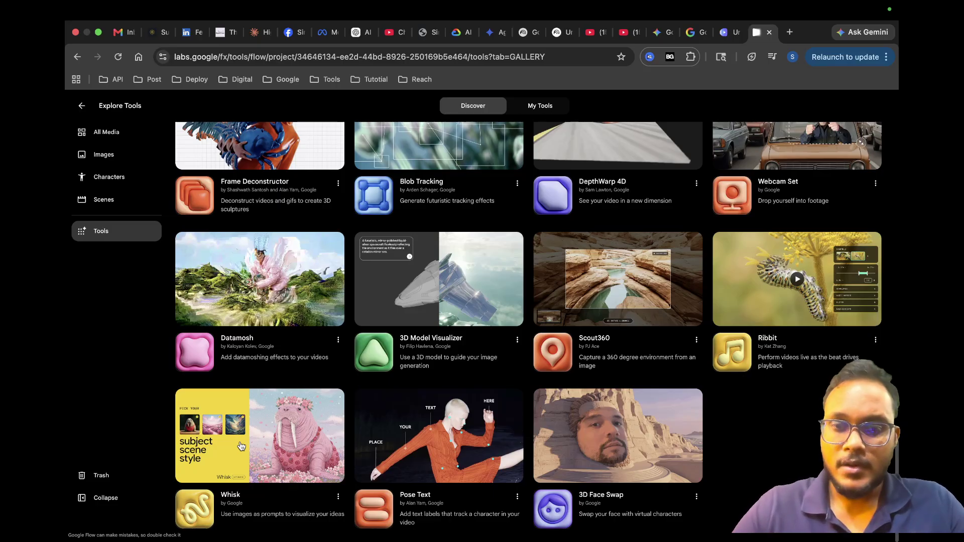
left_click(226, 465)
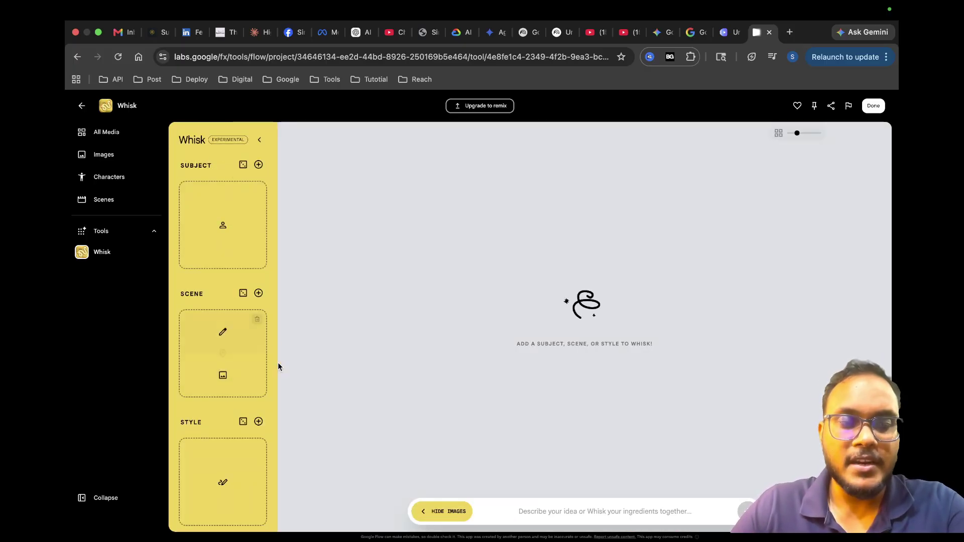
Add a second empty subject slot to the Whisk ingredients.
scroll(225, 407, "down", 1)
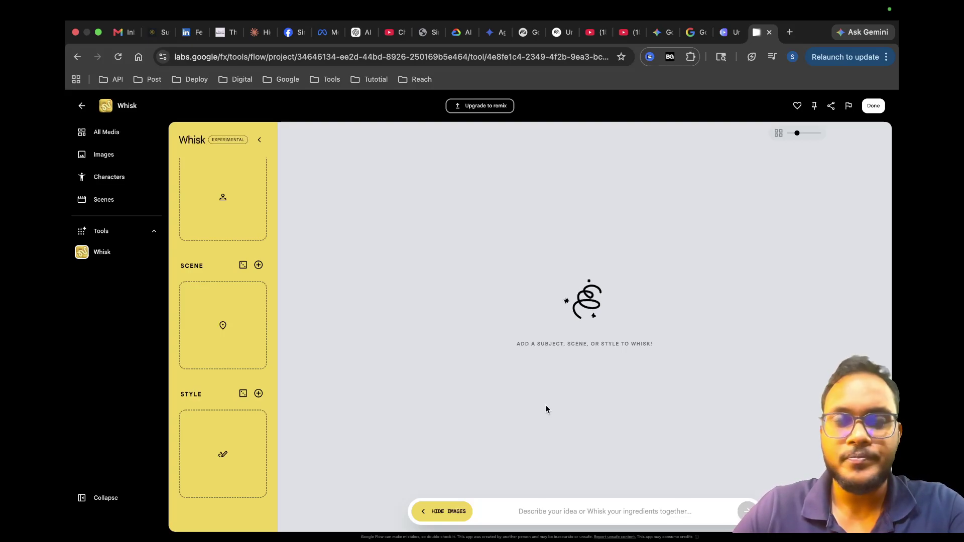
mouse_move(208, 202)
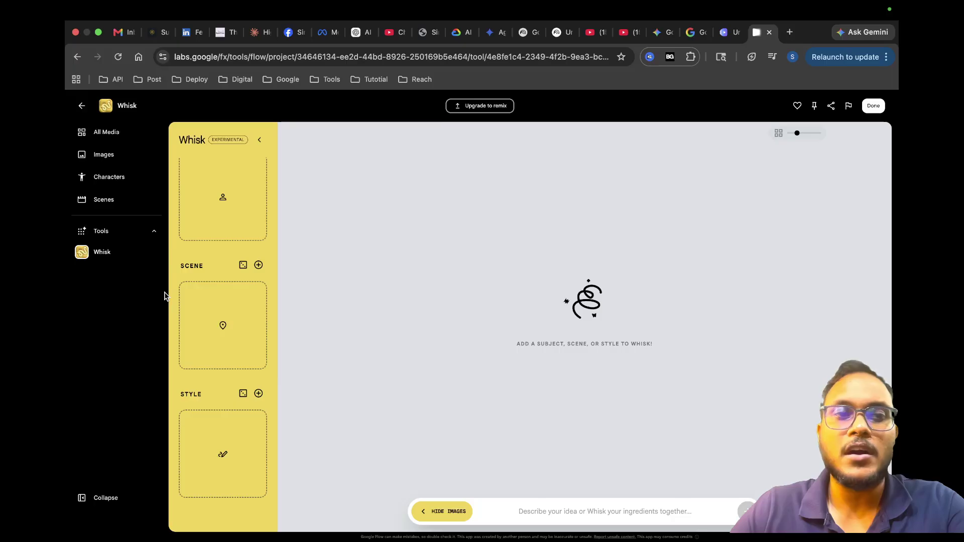
scroll(203, 277, "up", 1)
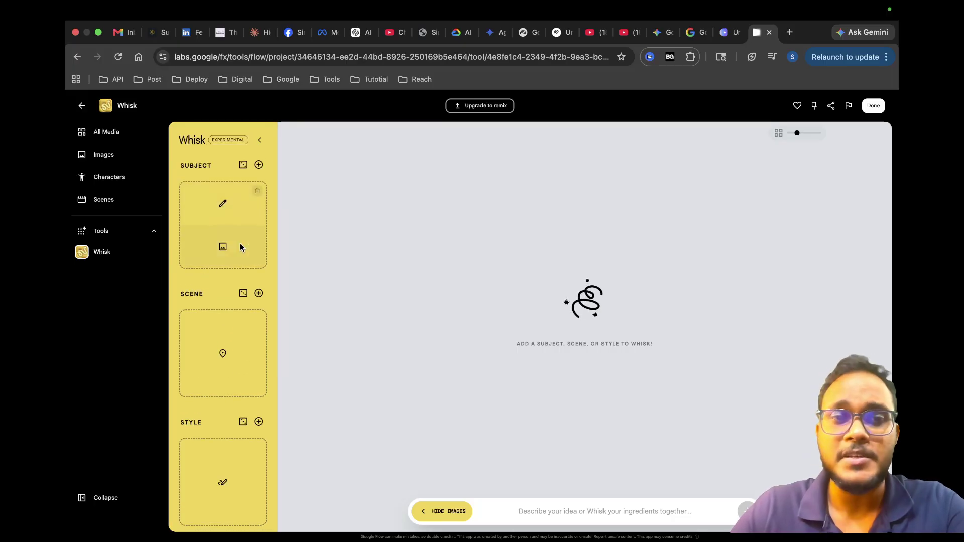
left_click(258, 164)
mouse_move(210, 342)
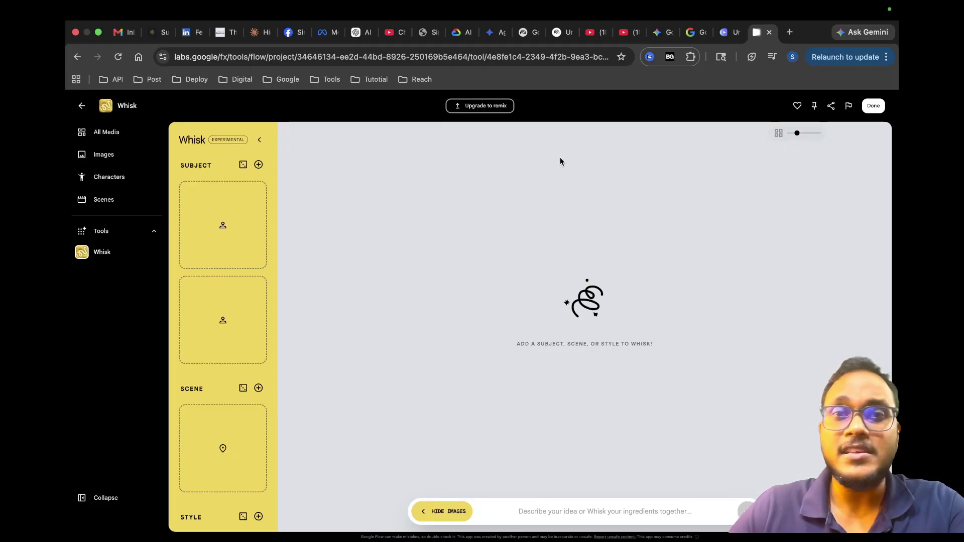
Search Google for "prompt library space" and open the promptlibrary.space website.
left_click(789, 32)
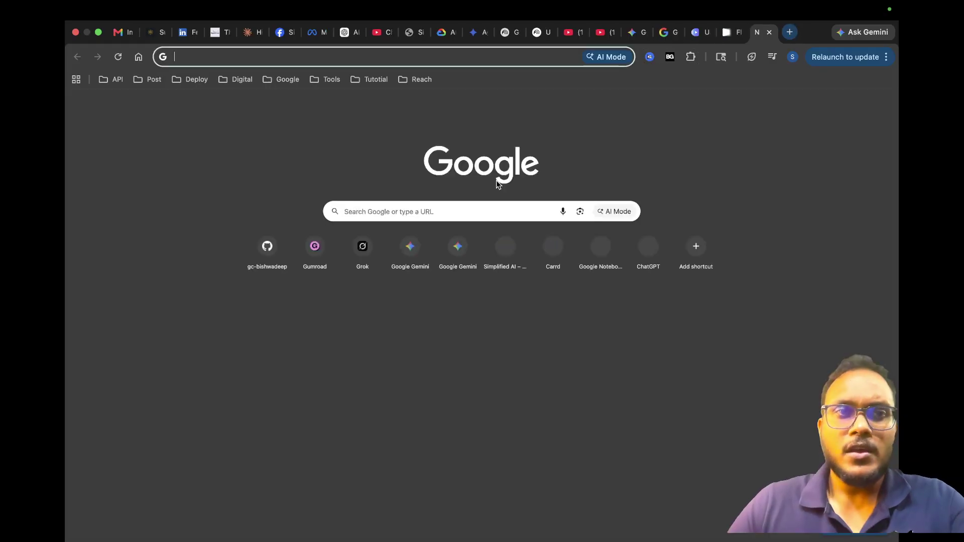
type("promp")
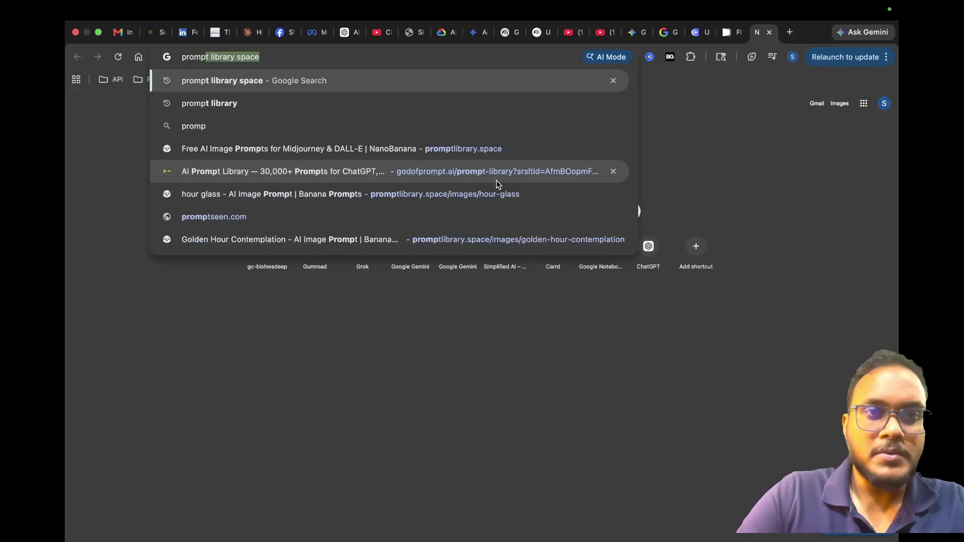
key("Return")
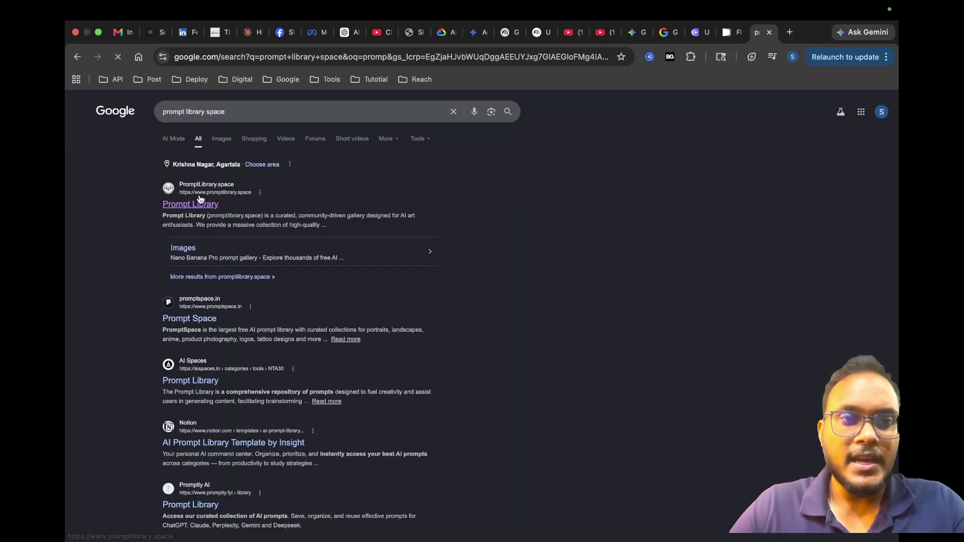
left_click(199, 205)
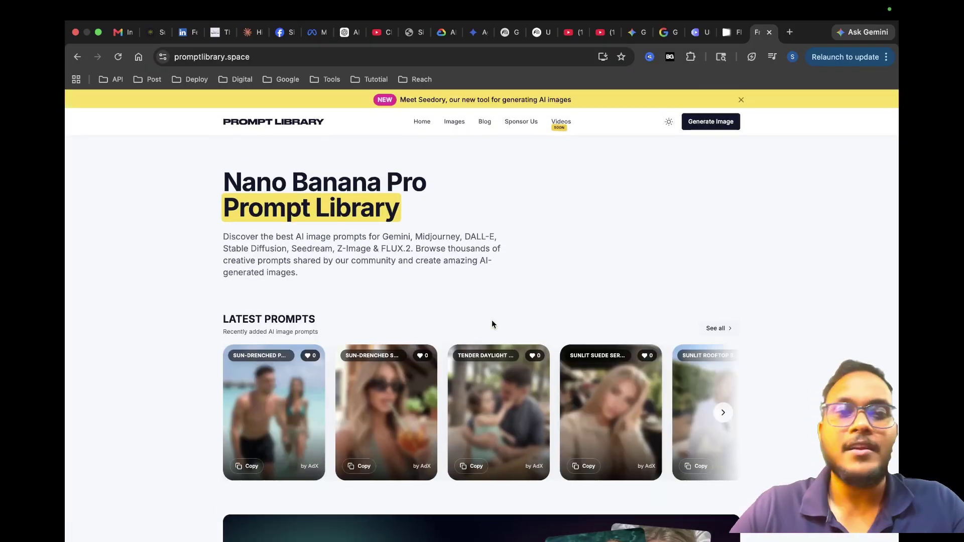
Copy the prompt of the Subway Man image from the Man category of the popular prompts.
scroll(492, 323, "down", 10)
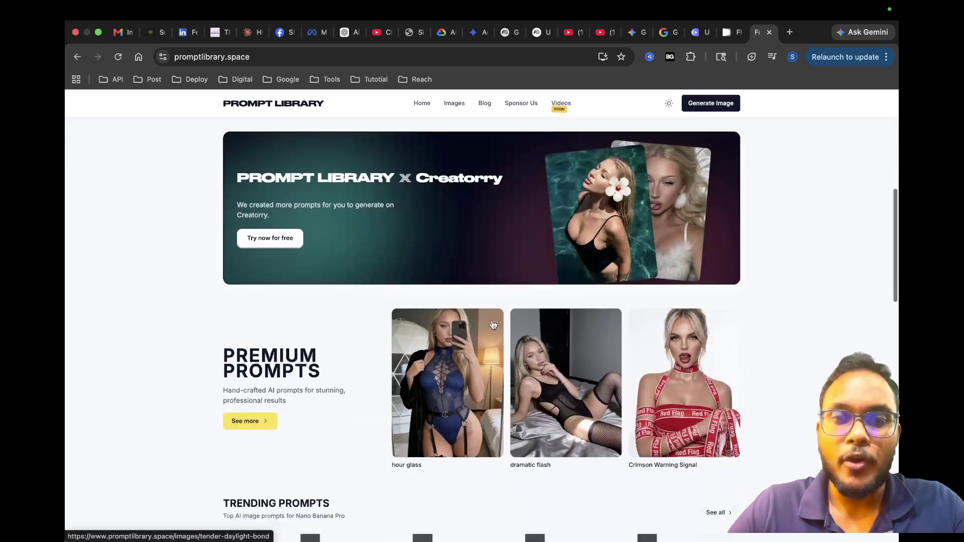
scroll(493, 324, "down", 4)
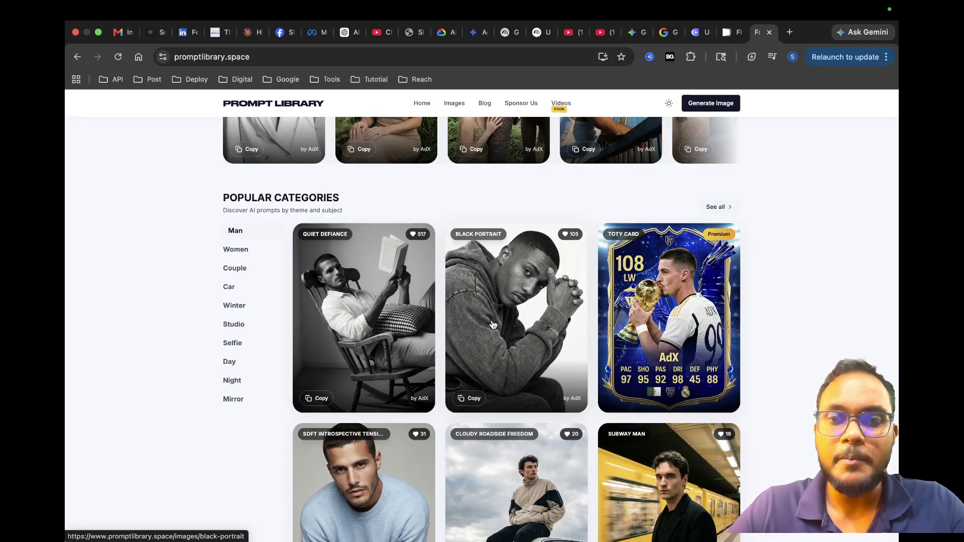
scroll(493, 324, "down", 5)
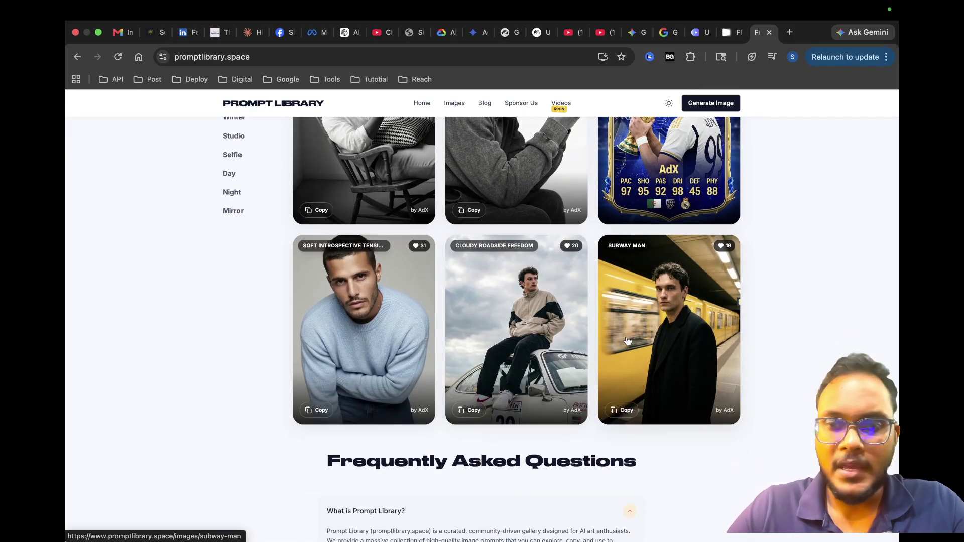
left_click(626, 411)
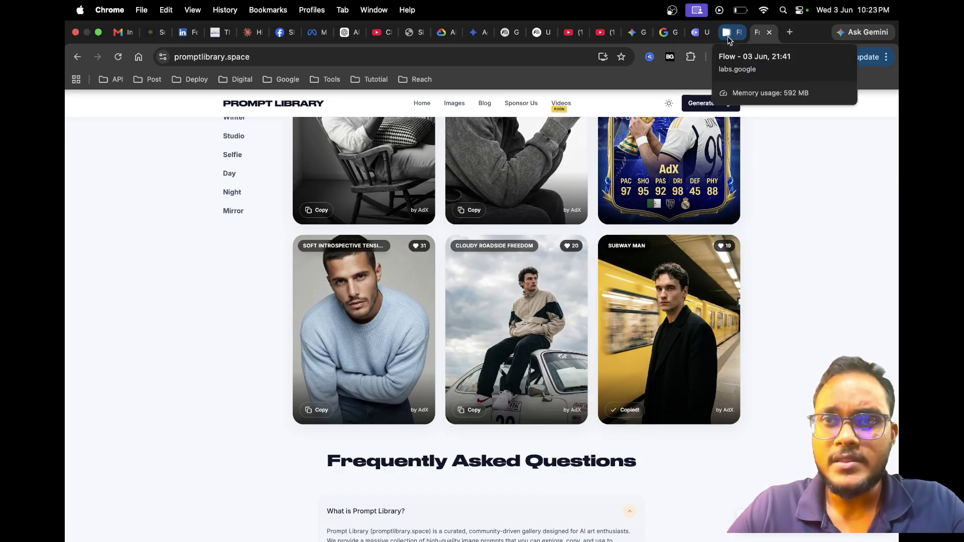
Return to Whisk in Google Flow and generate the first subject from the copied Subway Man prompt.
left_click(729, 38)
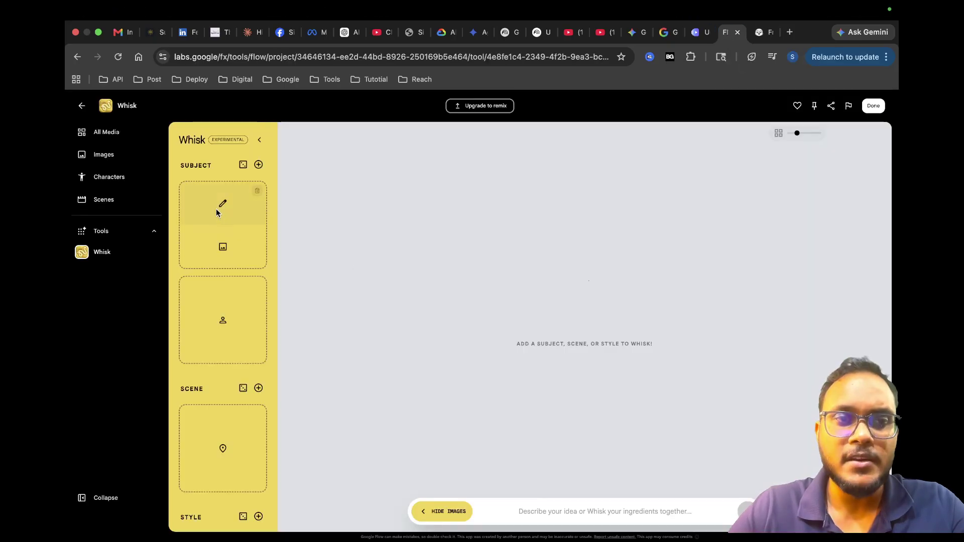
left_click(224, 205)
key("super+v")
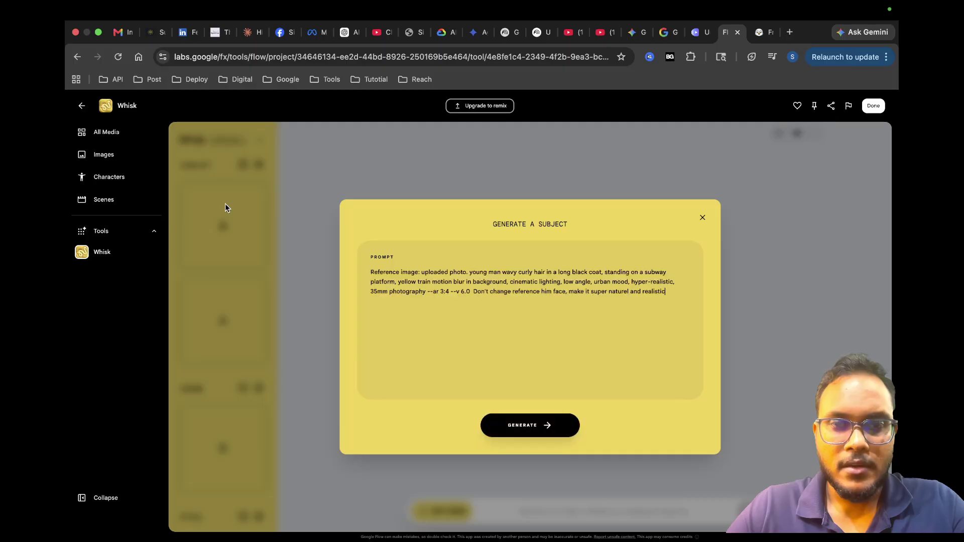
left_click(522, 426)
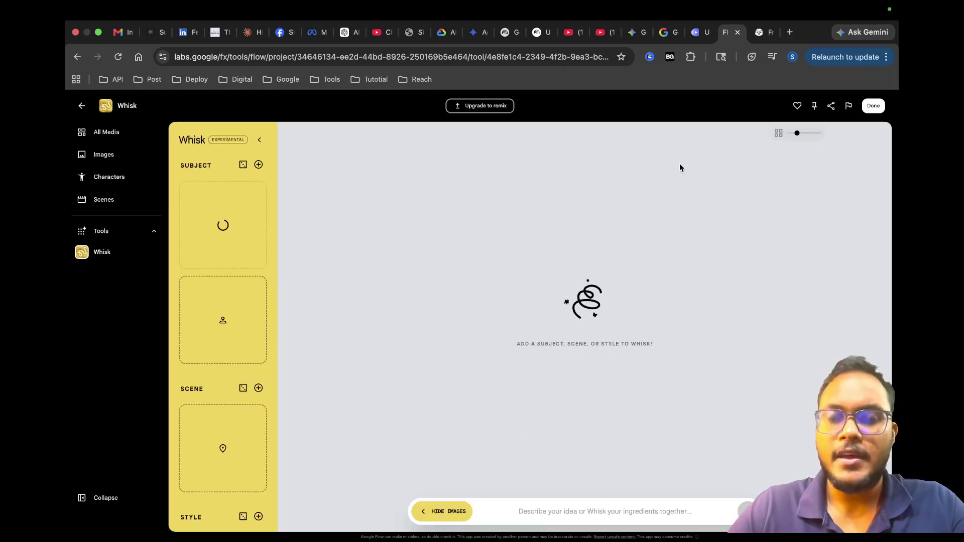
Copy the Cloudy Roadside Freedom prompt from Prompt Library and generate Whisk's second subject from it.
left_click(759, 36)
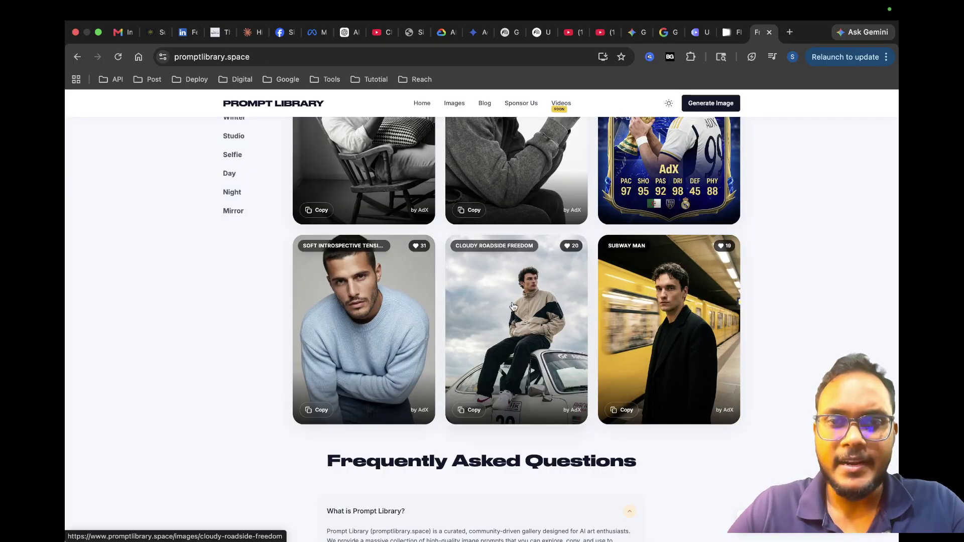
left_click(472, 409)
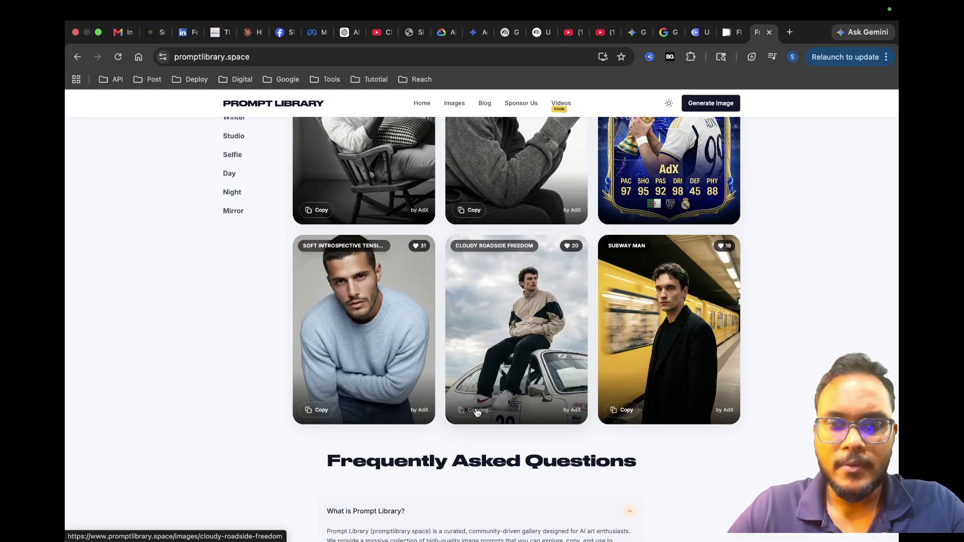
left_click(730, 32)
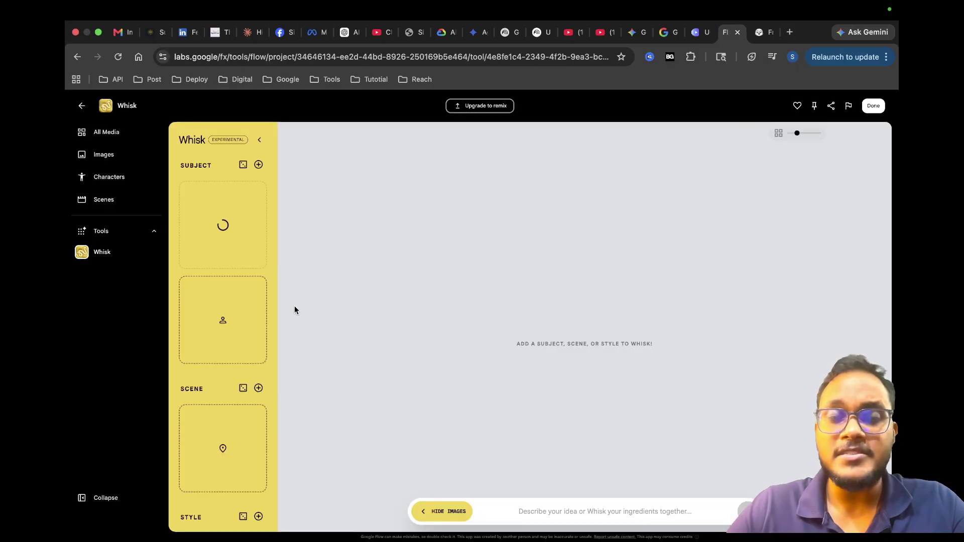
left_click(221, 300)
key("super+v")
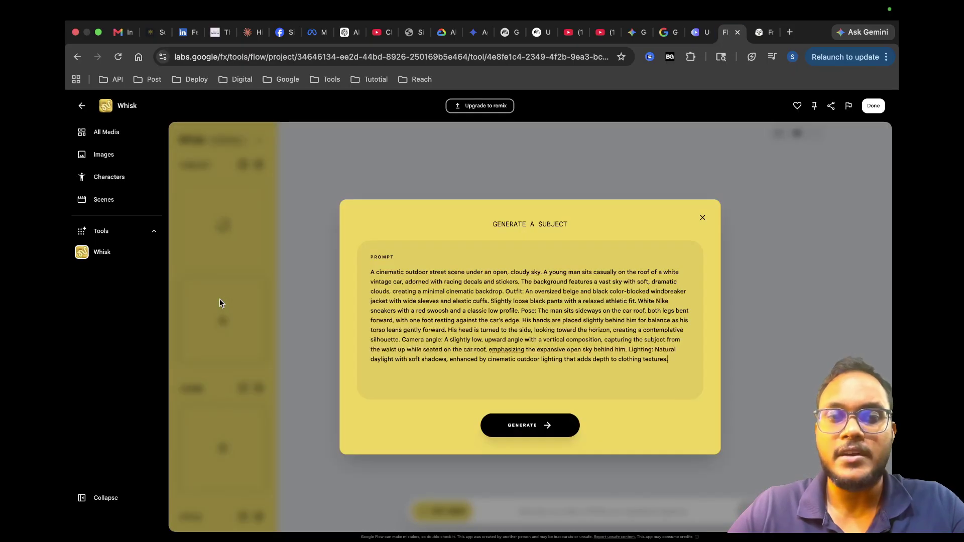
left_click(513, 424)
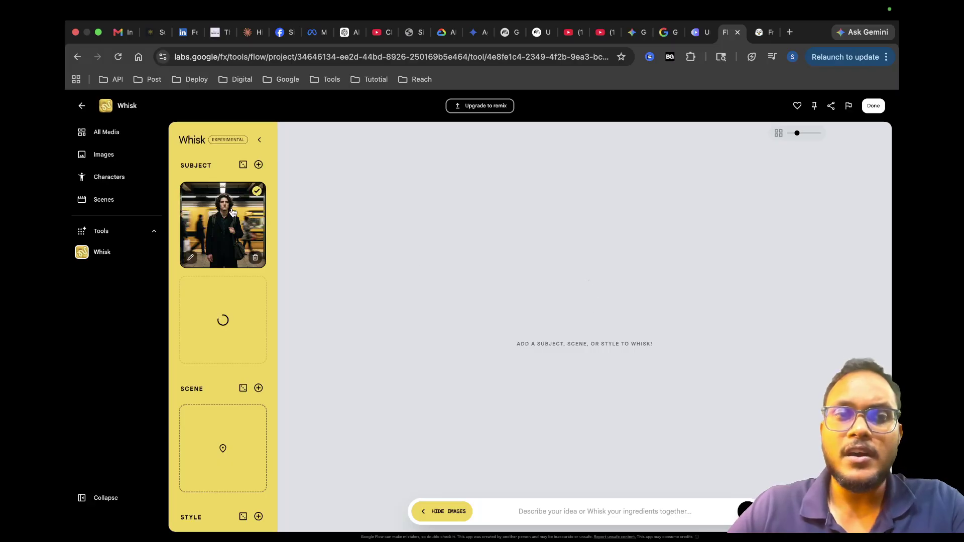
mouse_move(225, 440)
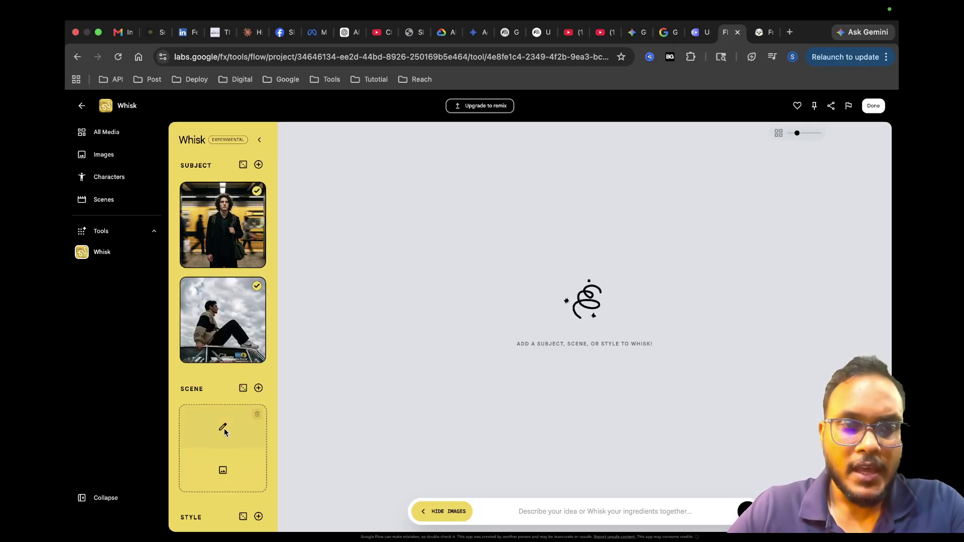
scroll(218, 366, "down", 2)
scroll(218, 368, "down", 1)
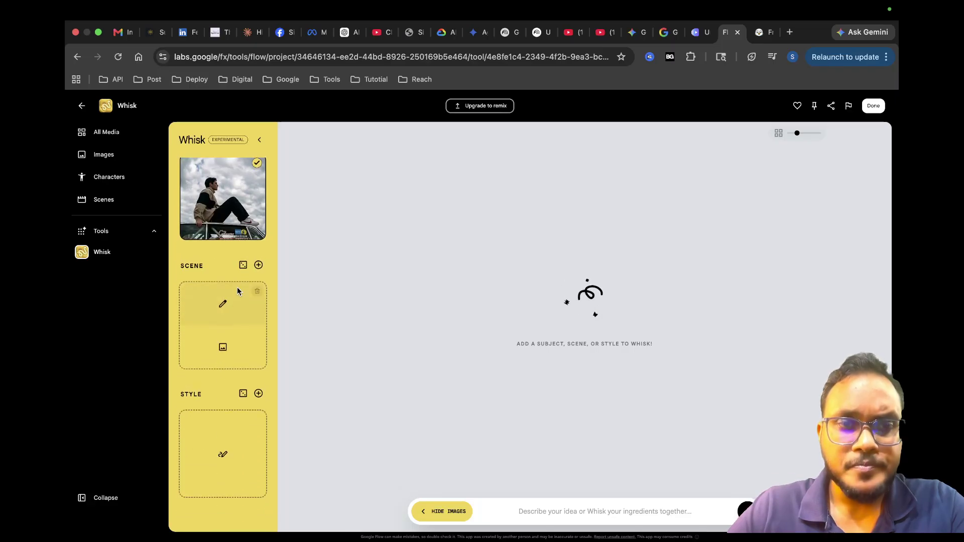
Generate a scene in Whisk from the prompt "you are in the middle of a playground".
left_click(222, 305)
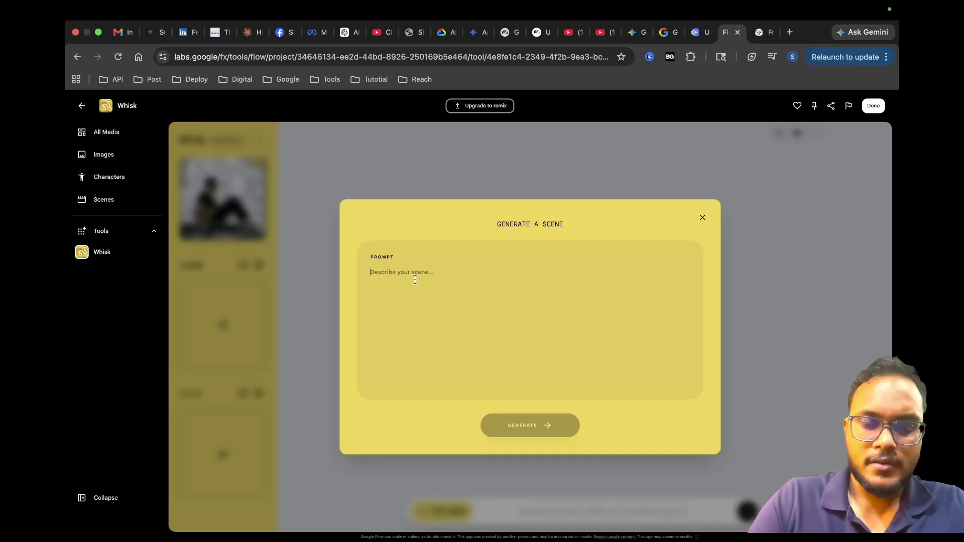
type("you a")
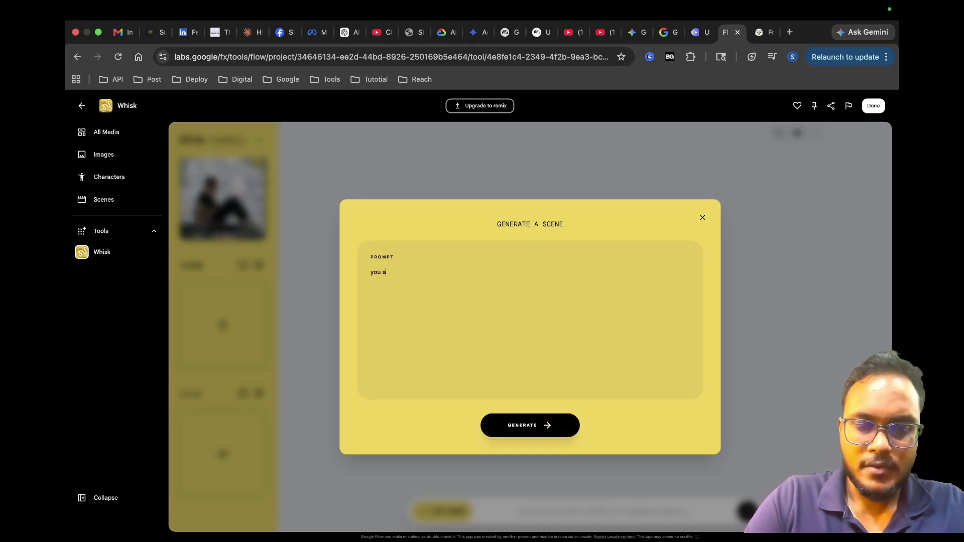
type("re in the middle of a playground")
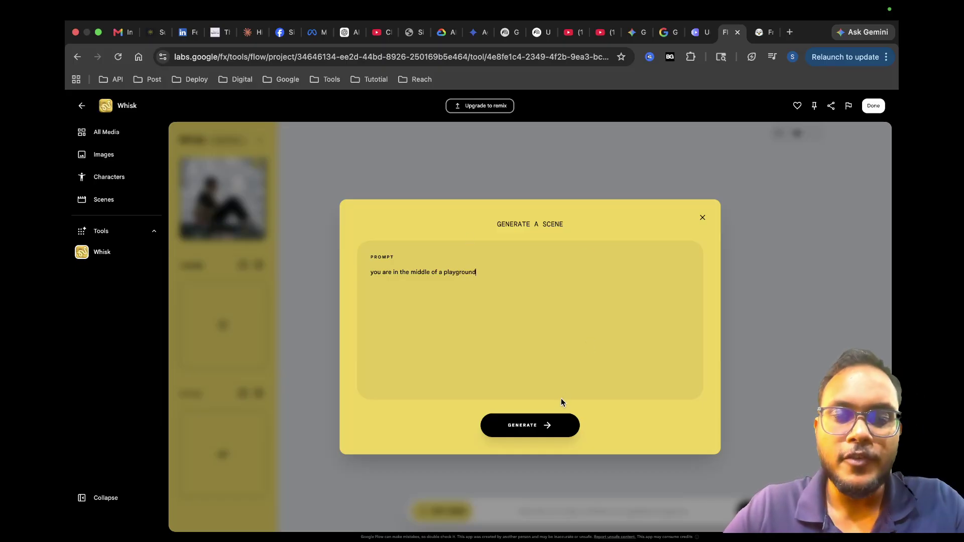
left_click(540, 422)
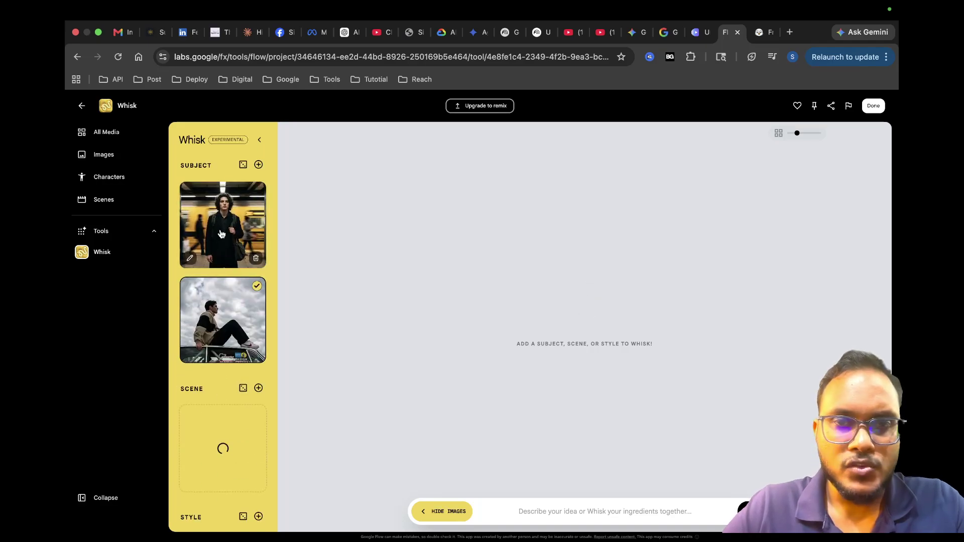
View the first subject's image description in its refine dialog, and close the dialog without generating a variant.
left_click(243, 261)
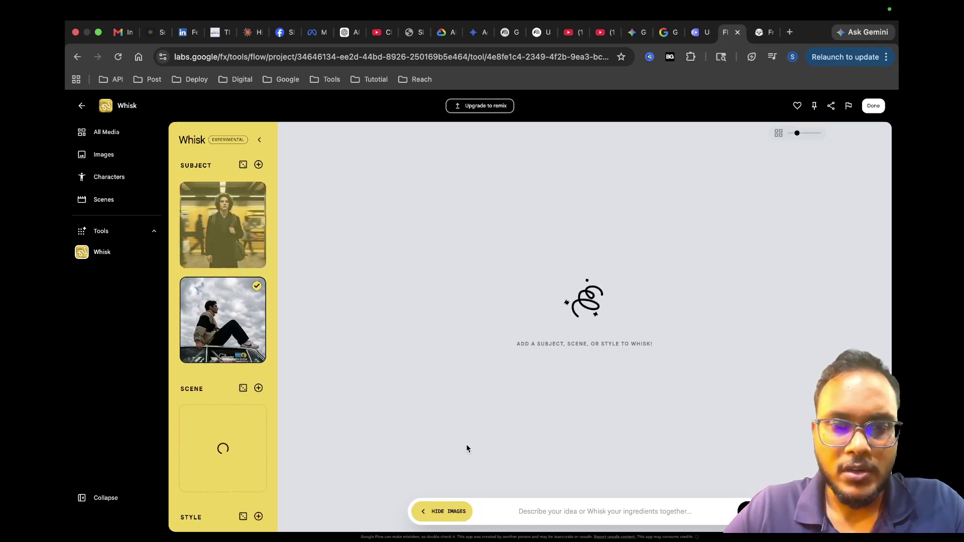
mouse_move(192, 262)
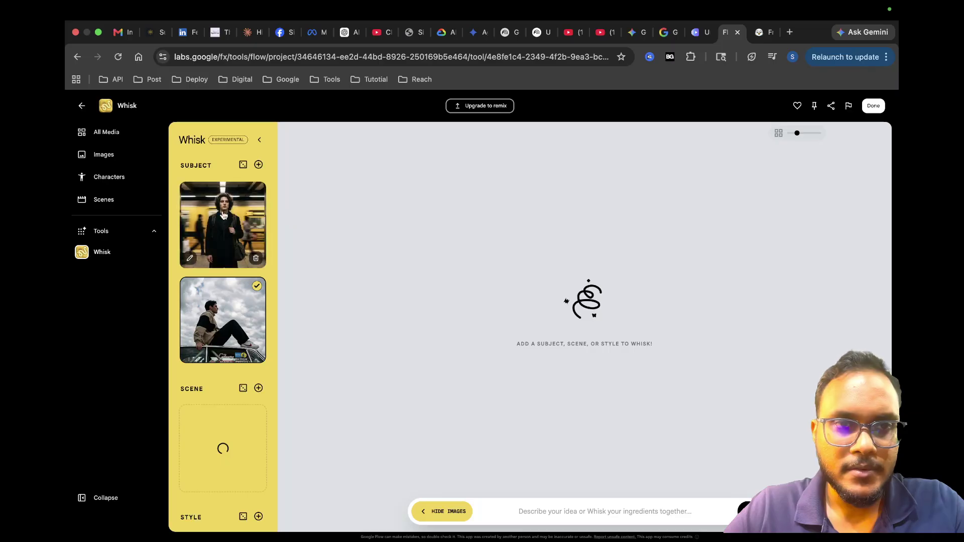
left_click(190, 260)
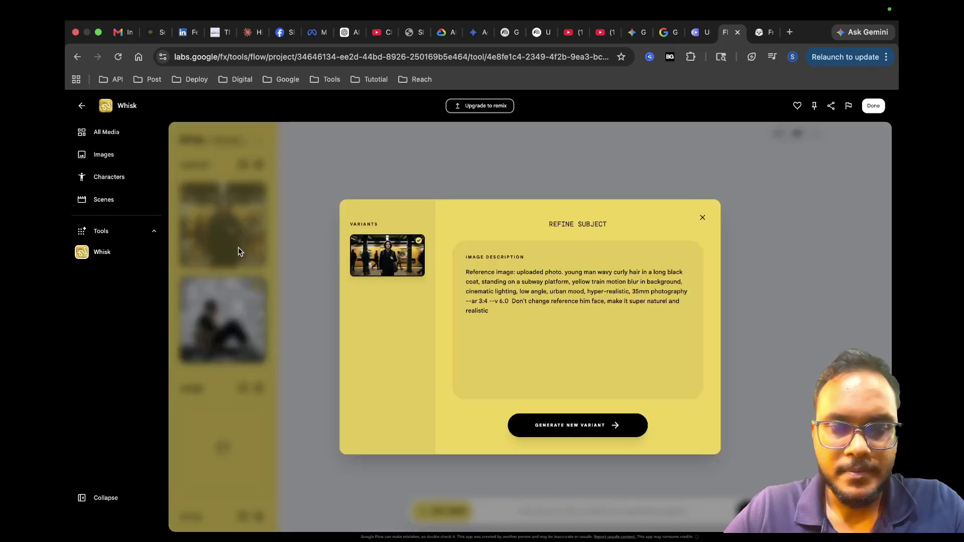
left_click(702, 218)
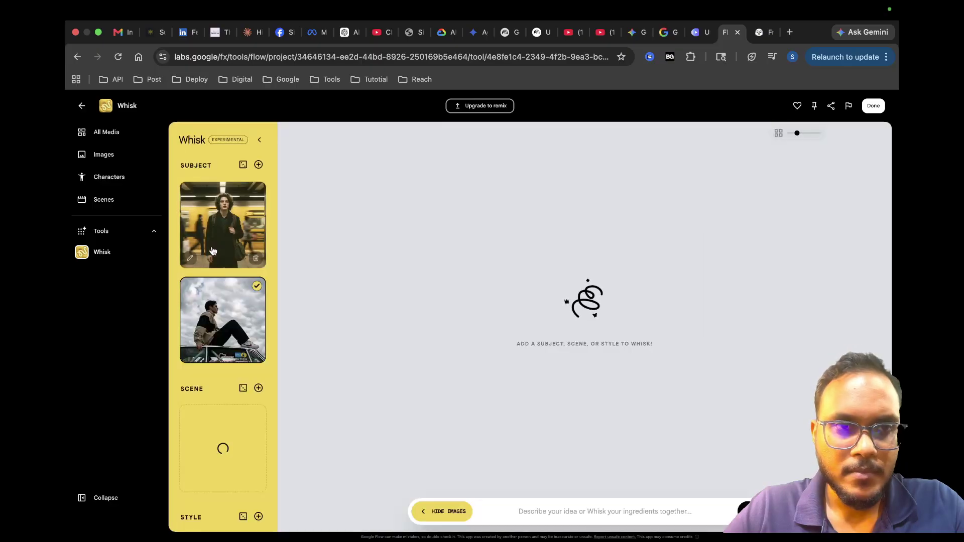
Make the subway man the only active ingredient, leaving the man-on-car subject and the playground scene deselected.
scroll(212, 251, "down", 3)
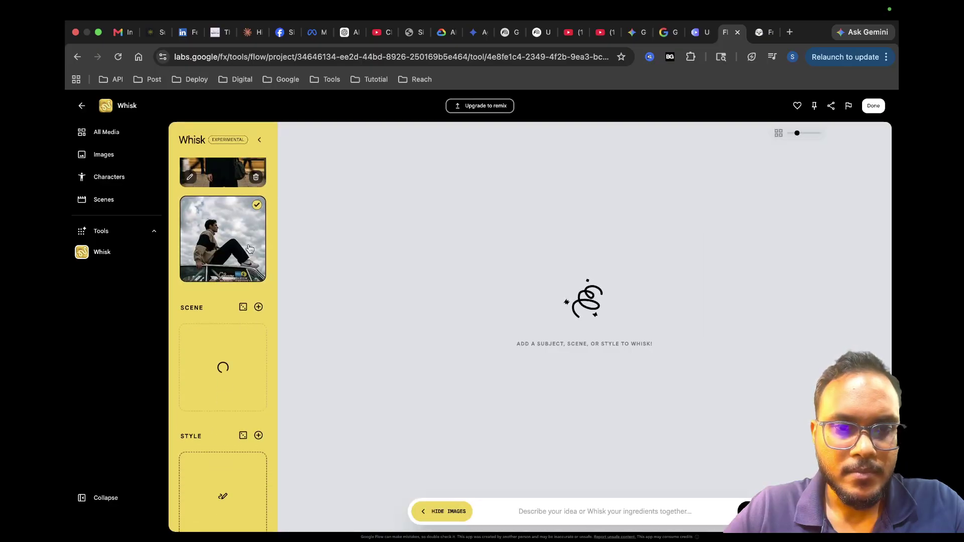
left_click(426, 513)
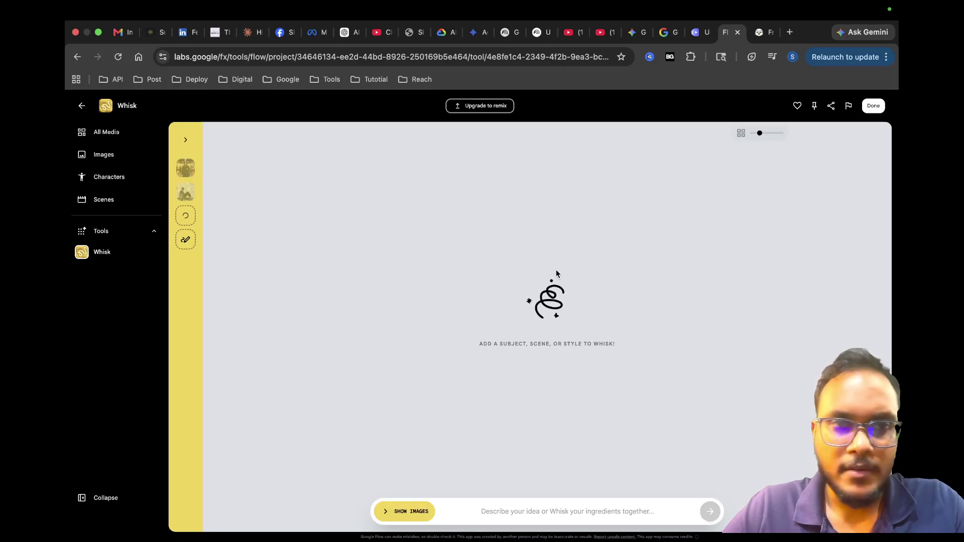
left_click(186, 169)
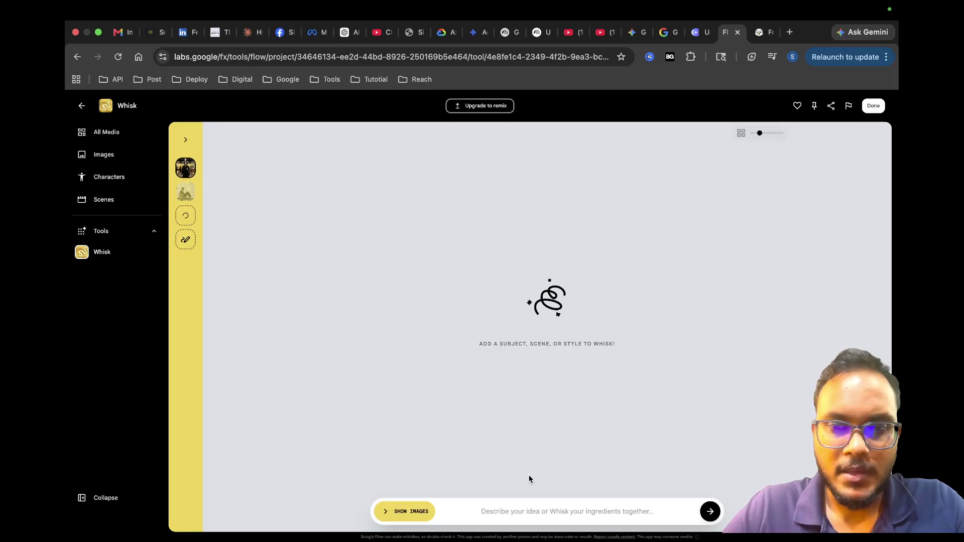
left_click(412, 512)
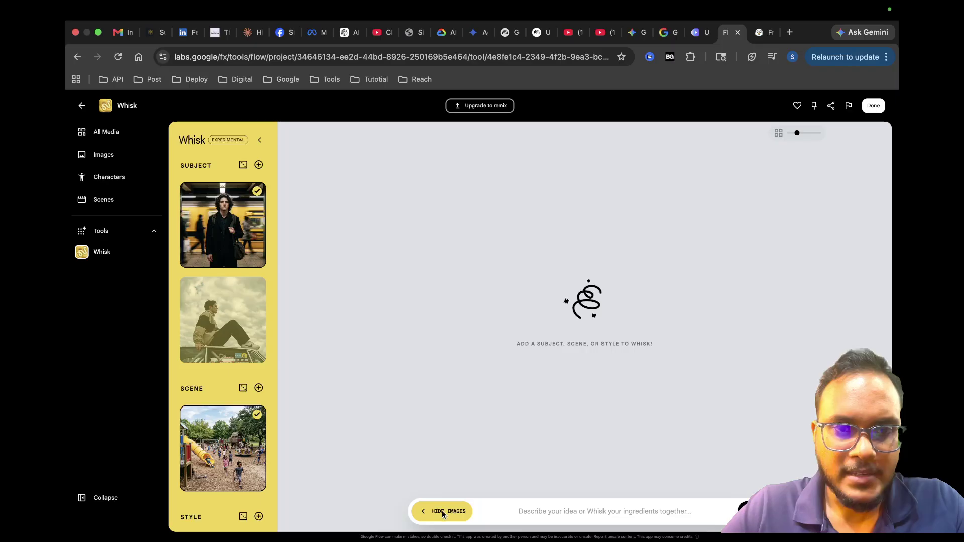
scroll(205, 377, "down", 3)
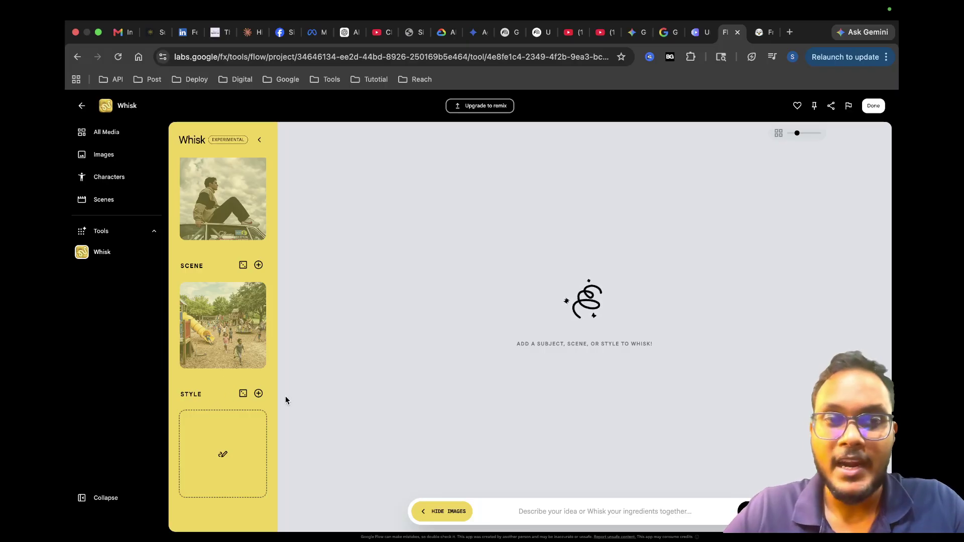
scroll(236, 251, "up", 3)
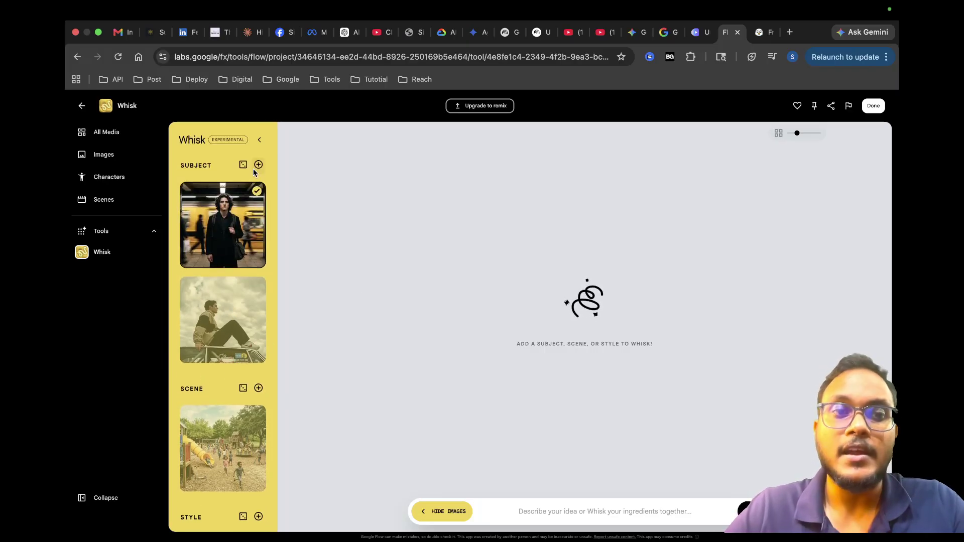
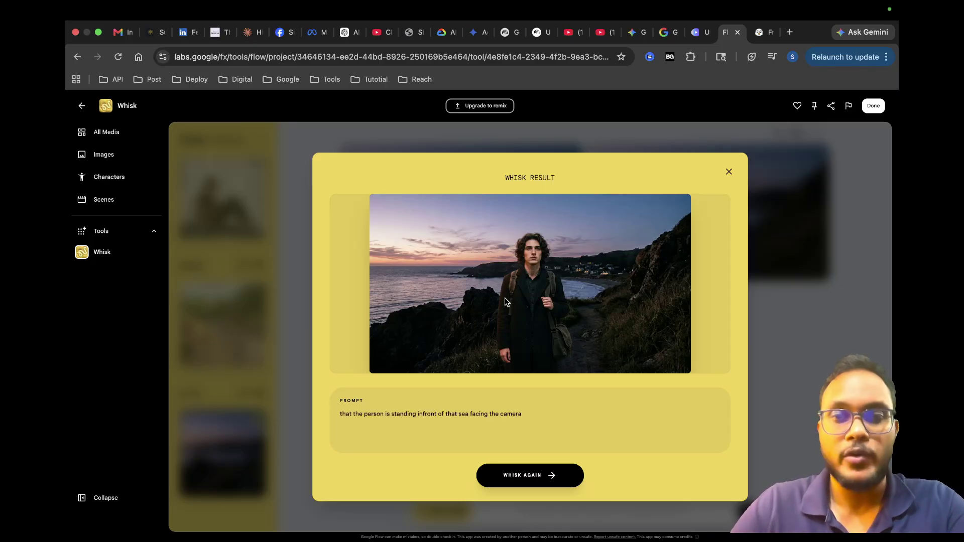
Close the Whisk result, enlarge the results to one image per row, and compare the two seaside portraits.
left_click(728, 172)
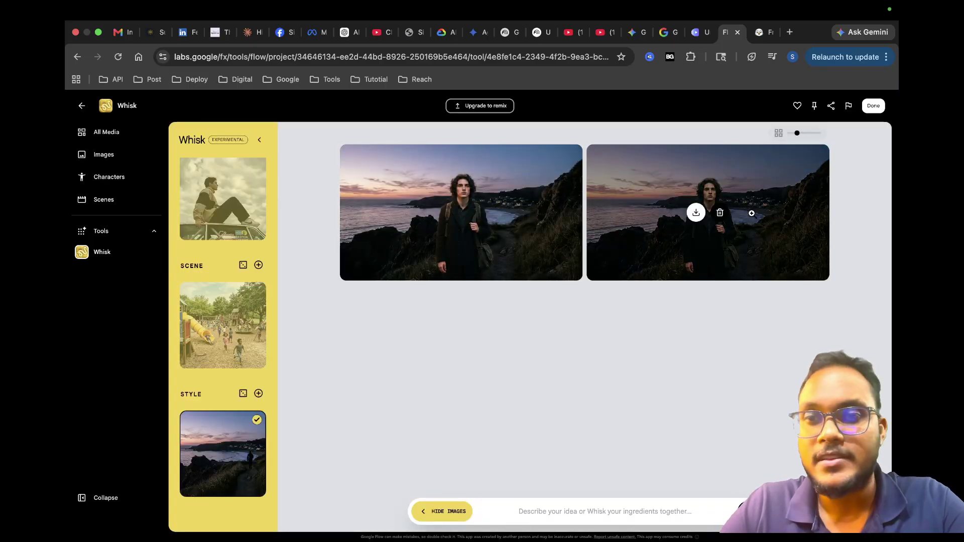
left_click_drag(802, 133, 838, 132)
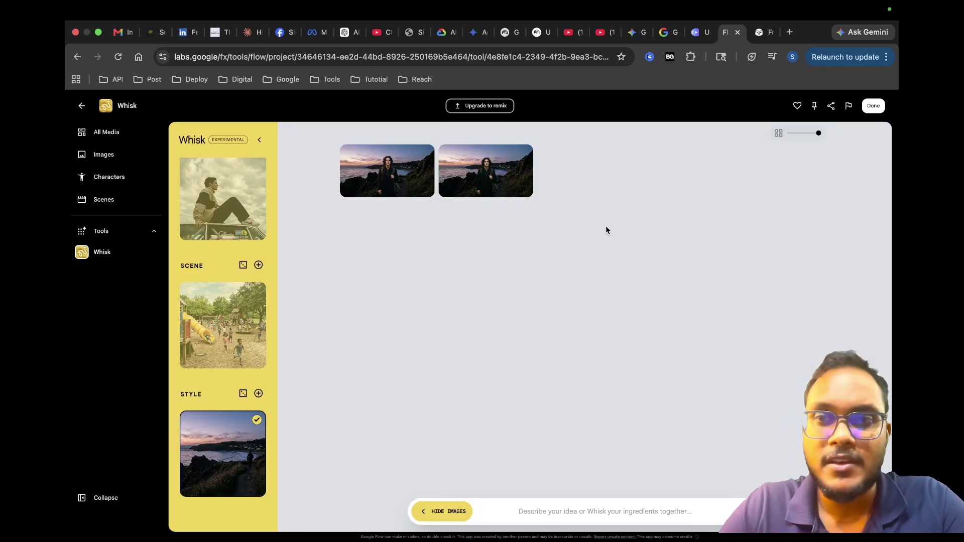
left_click_drag(818, 135, 789, 134)
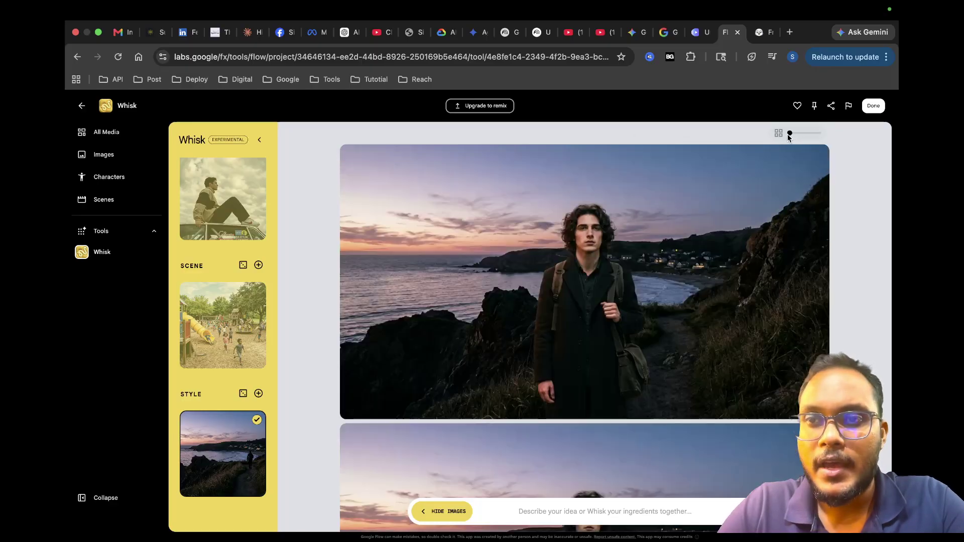
scroll(542, 261, "up", 1)
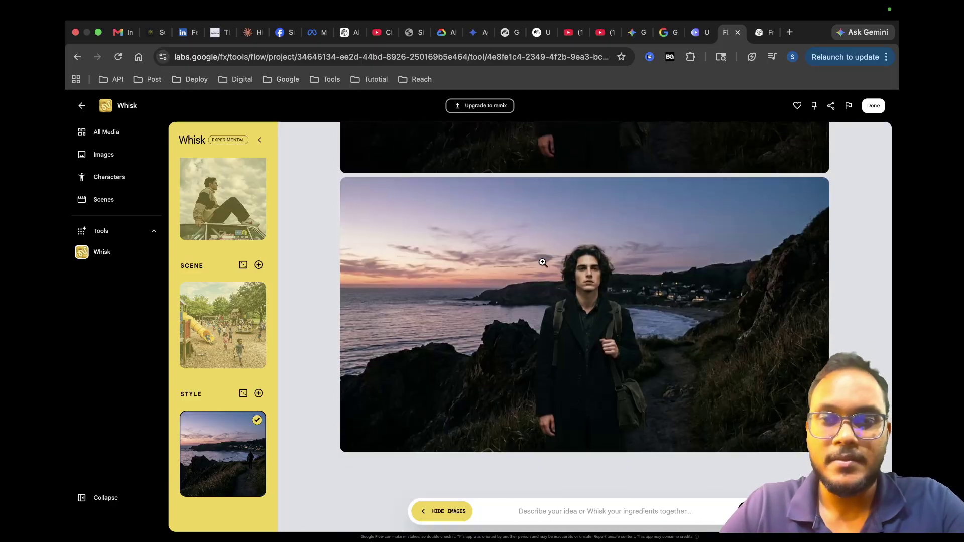
scroll(542, 261, "down", 1)
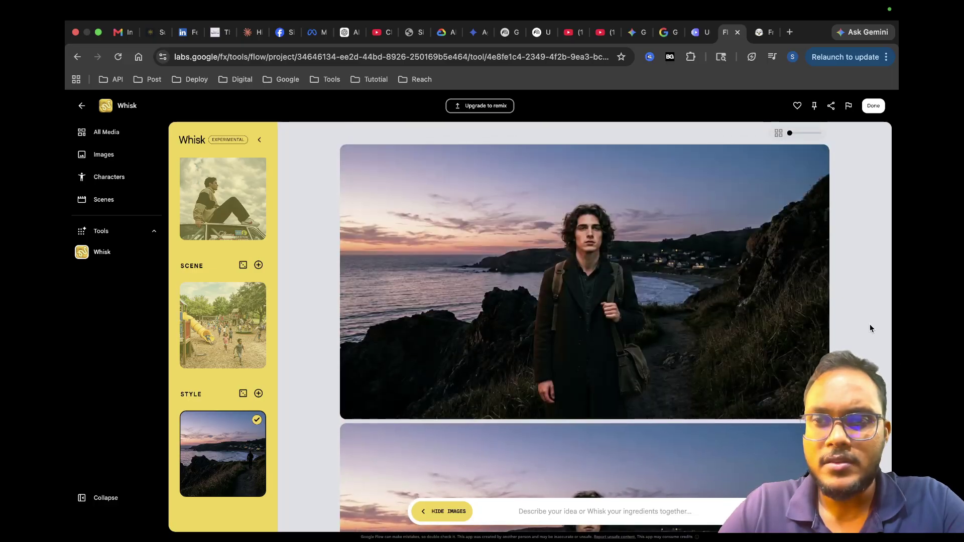
scroll(871, 327, "down", 5)
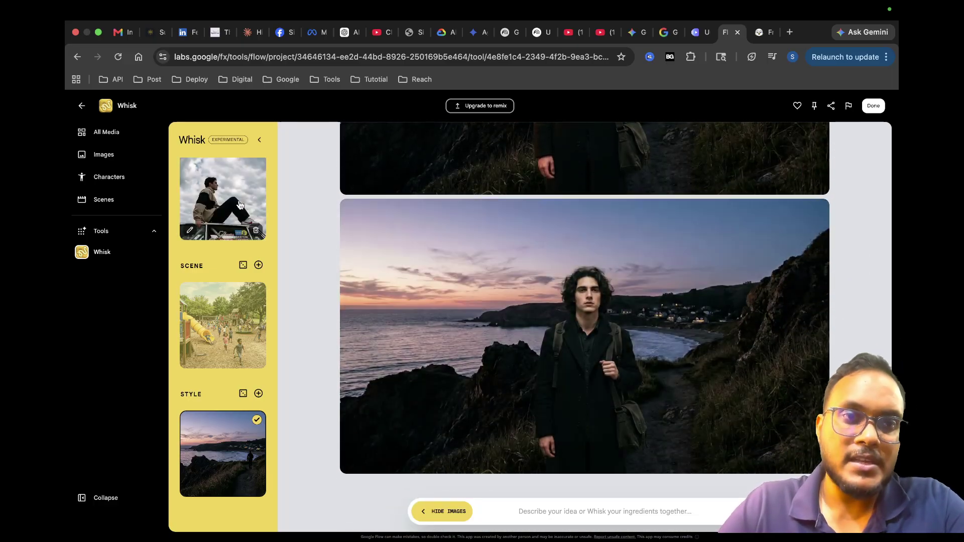
Activate the man-on-car subject and the playground scene as ingredients for the next image.
mouse_move(209, 224)
left_click(247, 210)
left_click(230, 348)
Whisk the active subjects, scene and style together with the prompt "the kids have surrounded the car".
left_click(504, 512)
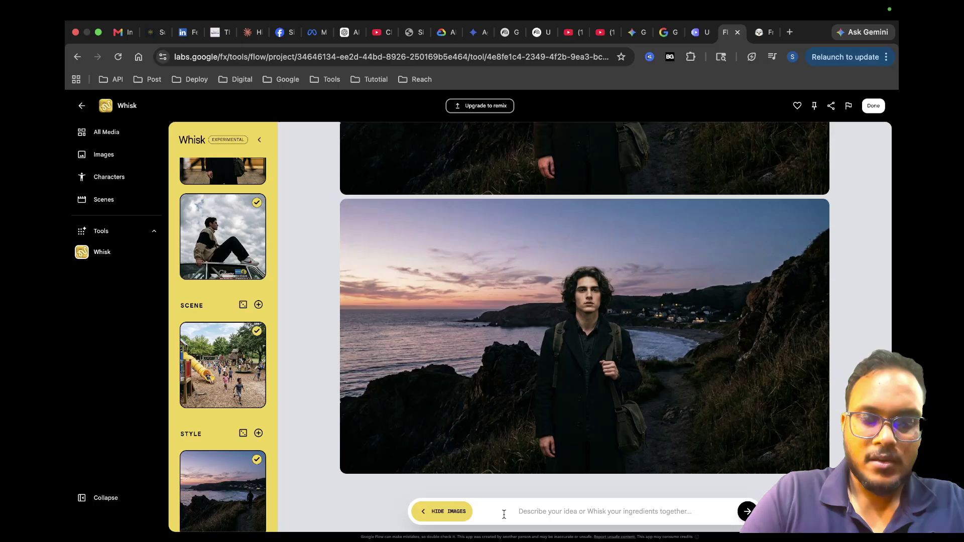
type("the kids")
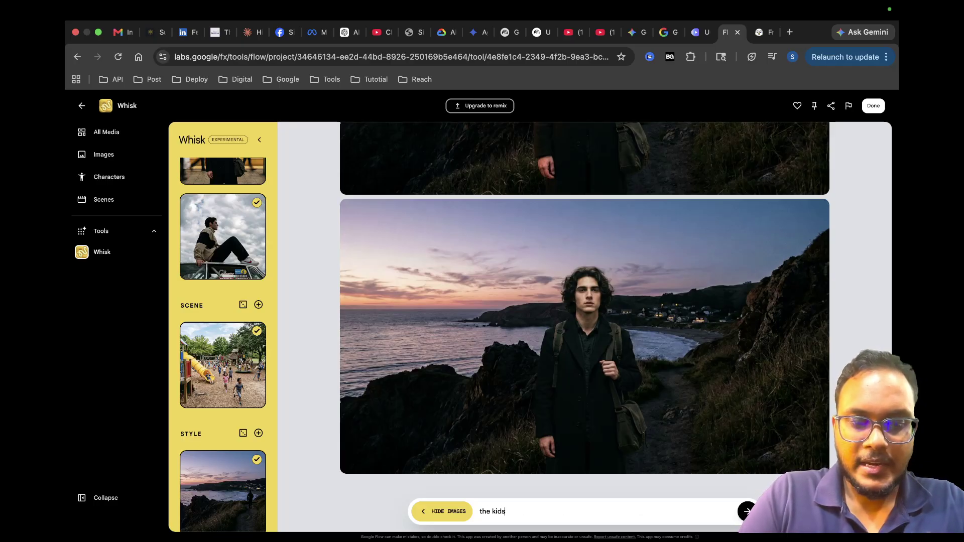
key("BackSpace")
key("BackSpace")
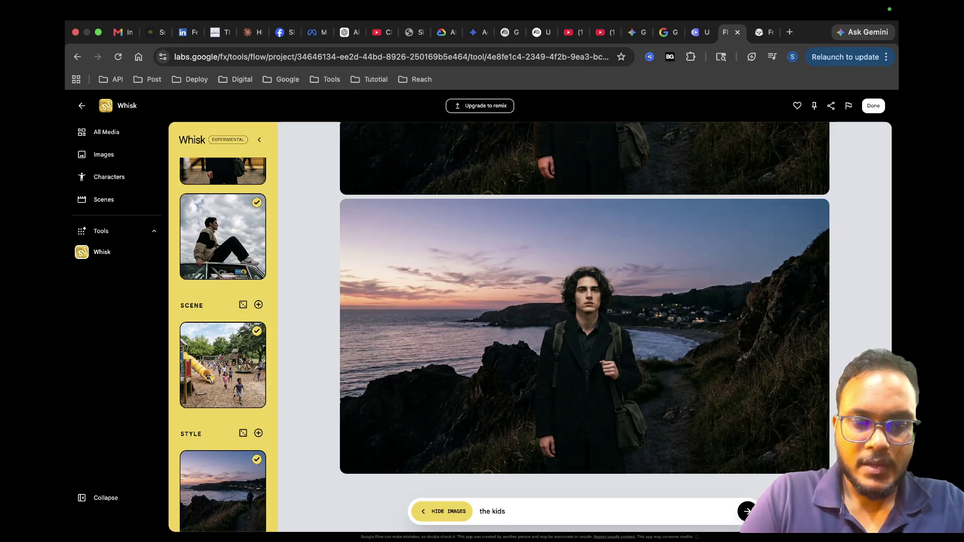
type("ve surrounded the ca")
key("super+a")
key("BackSpace")
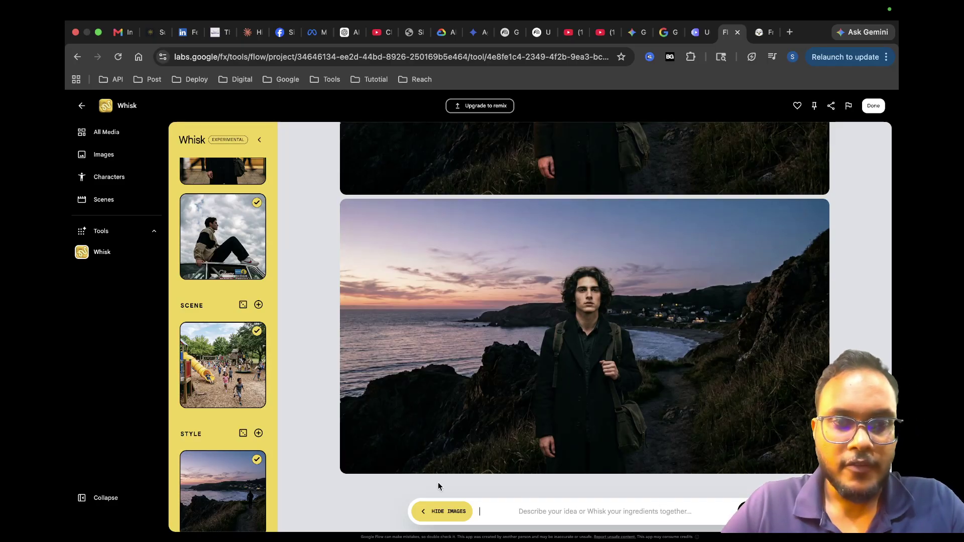
mouse_move(342, 374)
key("Return")
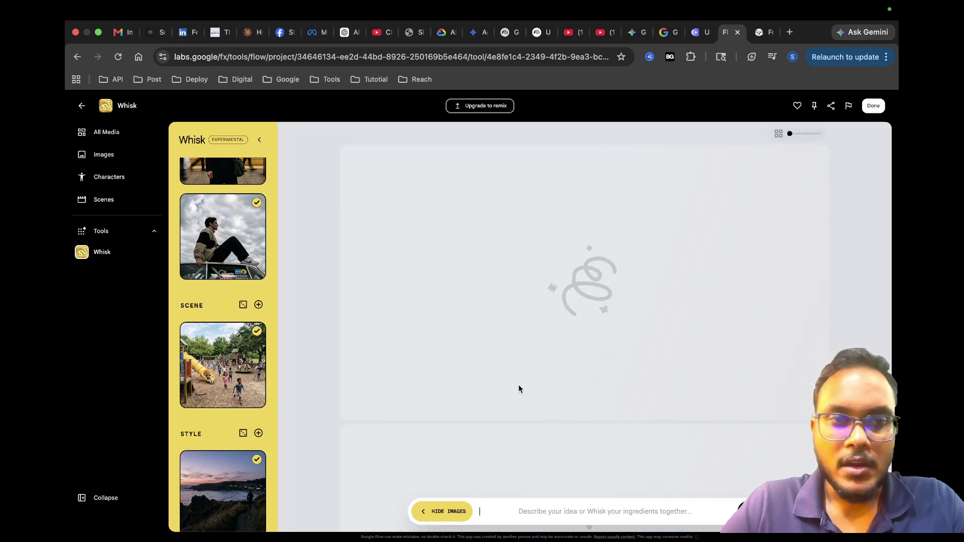
Compare the newly generated playground image with the subject and scene ingredients it was made from.
mouse_move(209, 235)
mouse_move(250, 370)
mouse_move(230, 254)
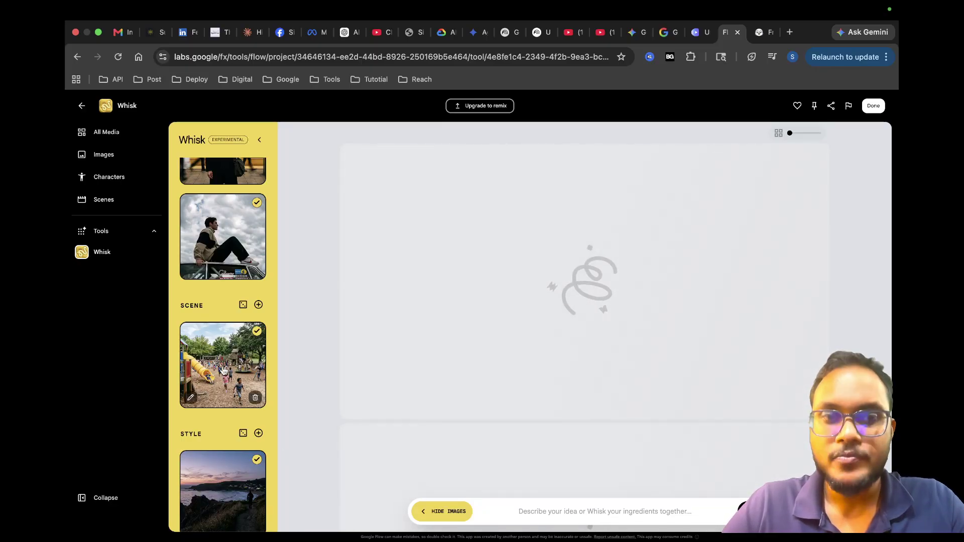
mouse_move(245, 230)
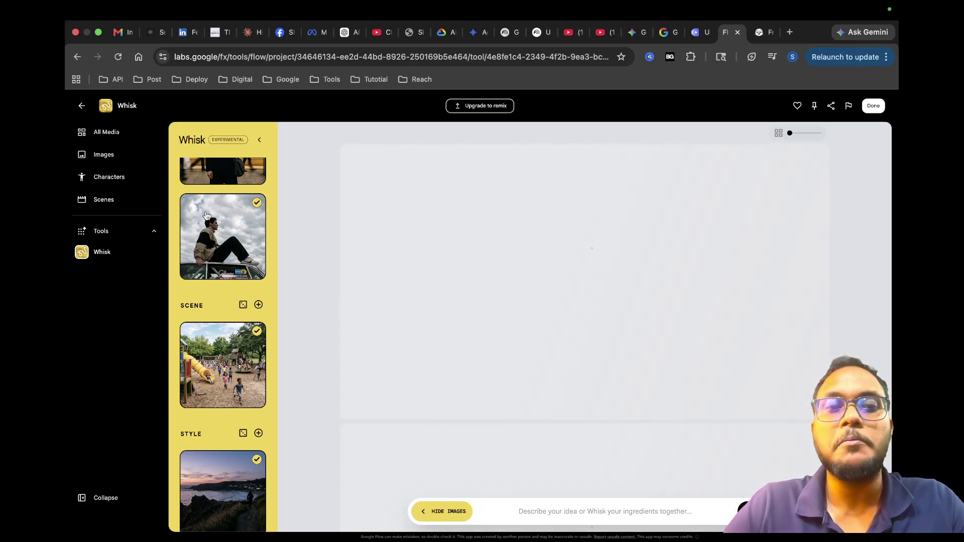
mouse_move(226, 271)
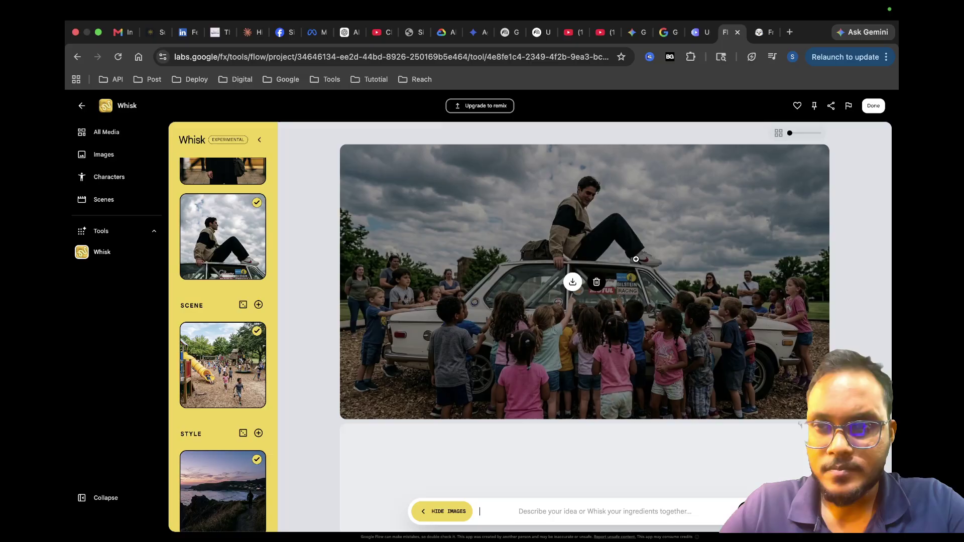
mouse_move(572, 282)
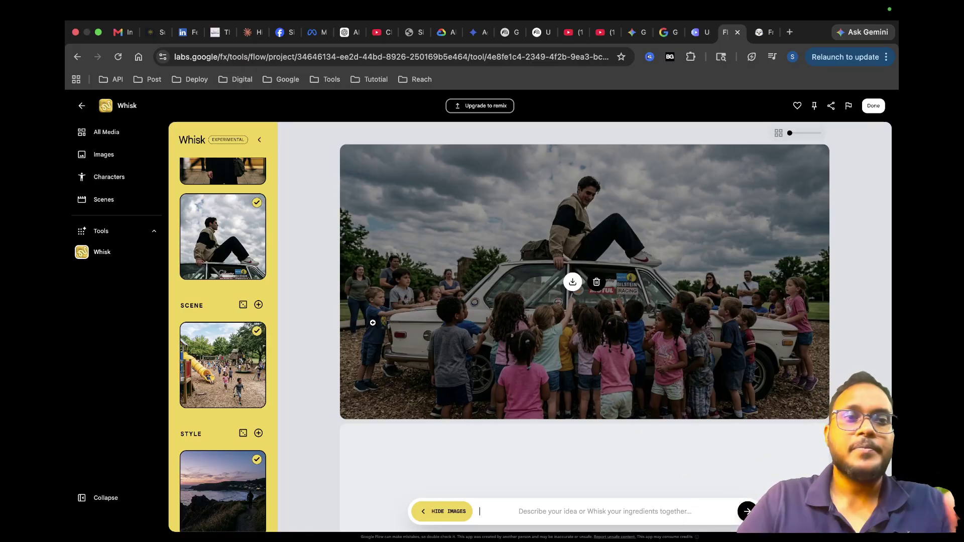
scroll(228, 340, "up", 3)
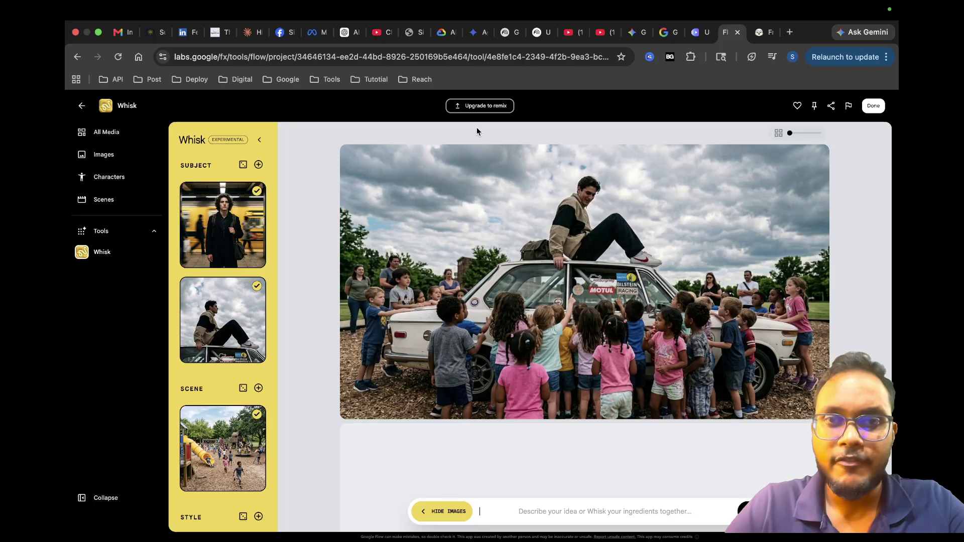
Switch to the other Chrome window's Google Flow home page and open the Explore Tools page.
key("ctrl+Left")
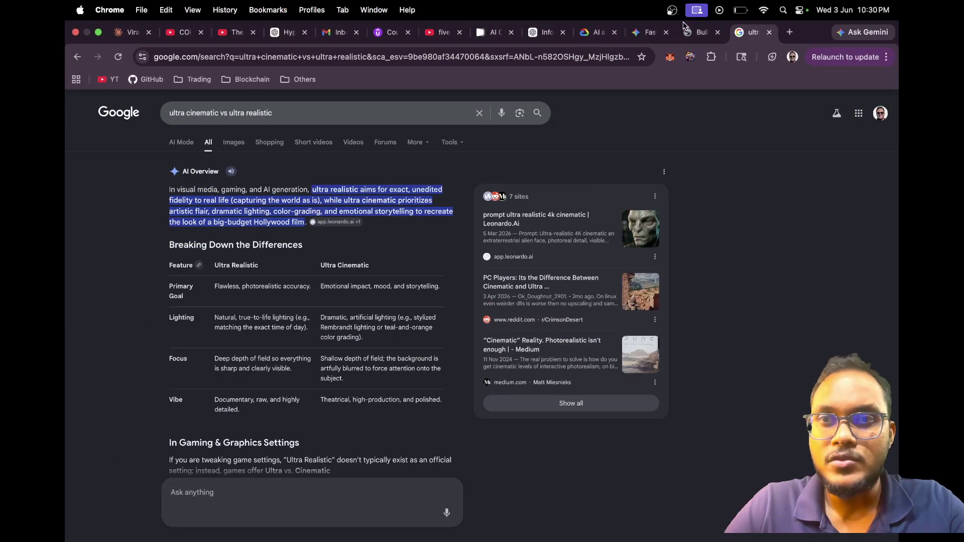
left_click(485, 38)
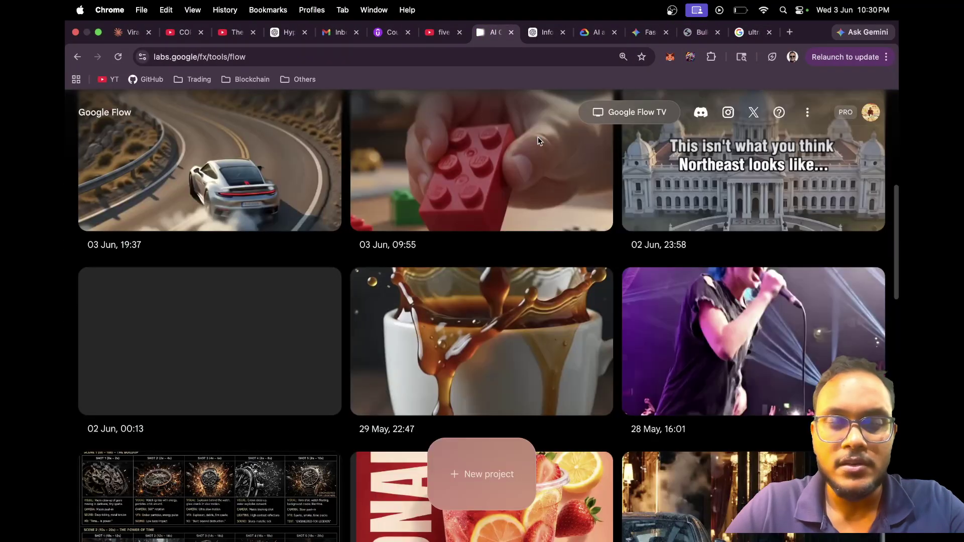
scroll(384, 216, "down", 1)
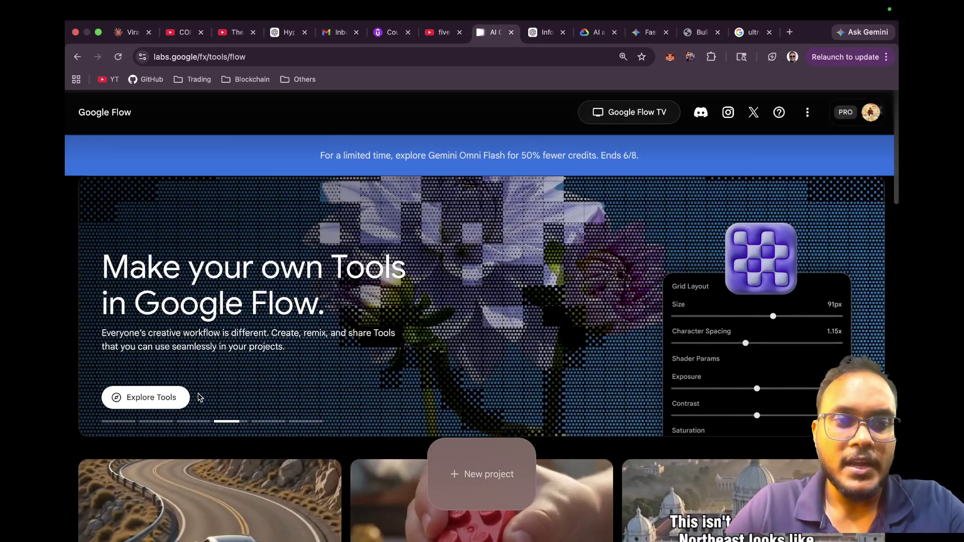
left_click(160, 400)
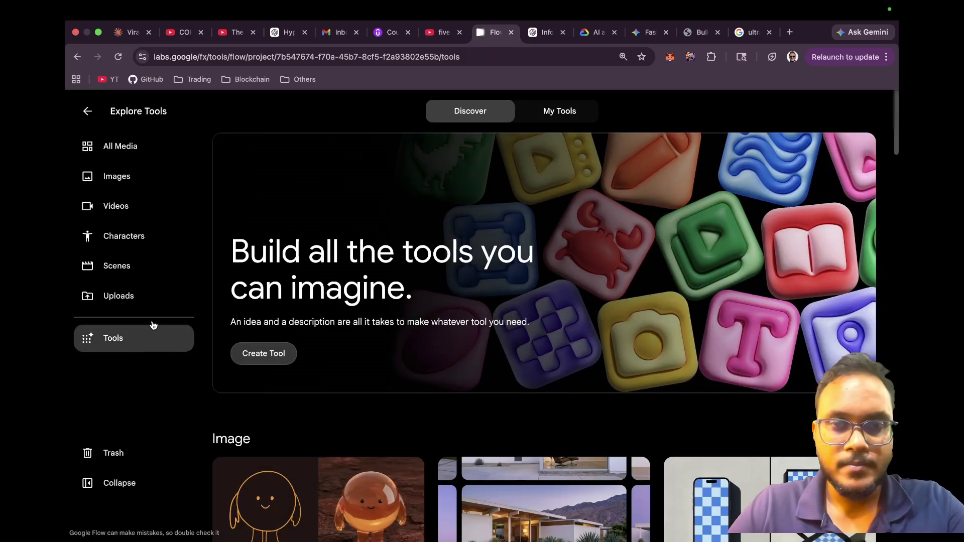
Open the Whisk tool from the Explore Tools gallery and remix it into an editable copy.
scroll(480, 398, "down", 15)
scroll(480, 398, "down", 10)
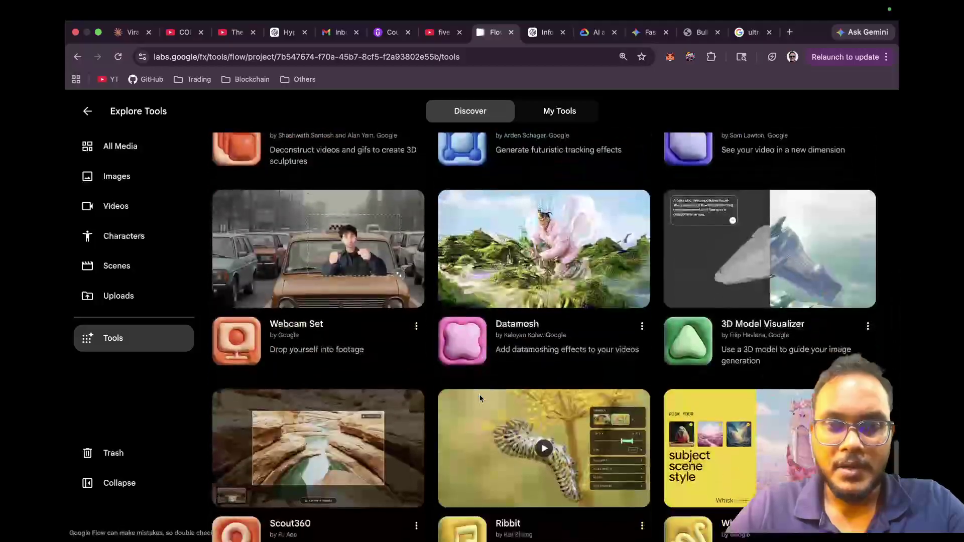
scroll(653, 310, "up", 1)
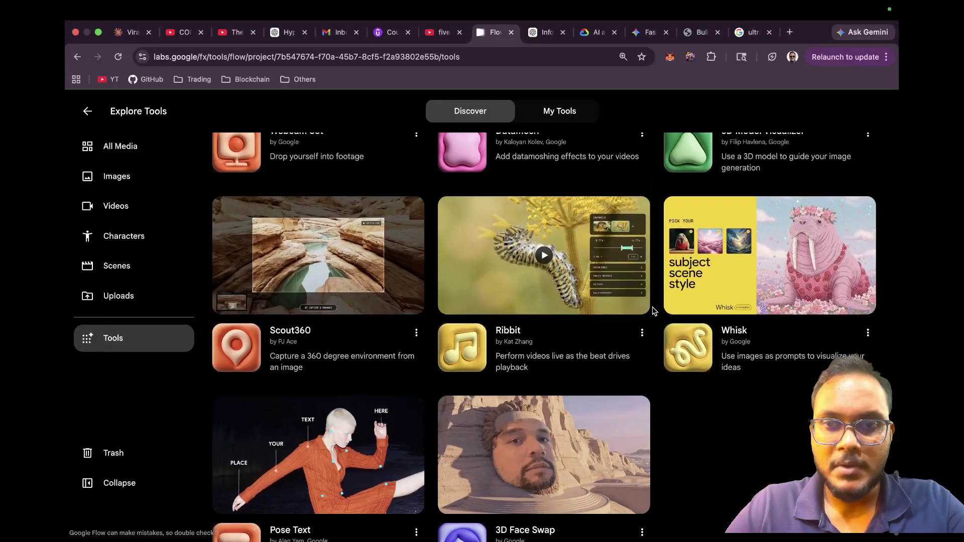
left_click(738, 281)
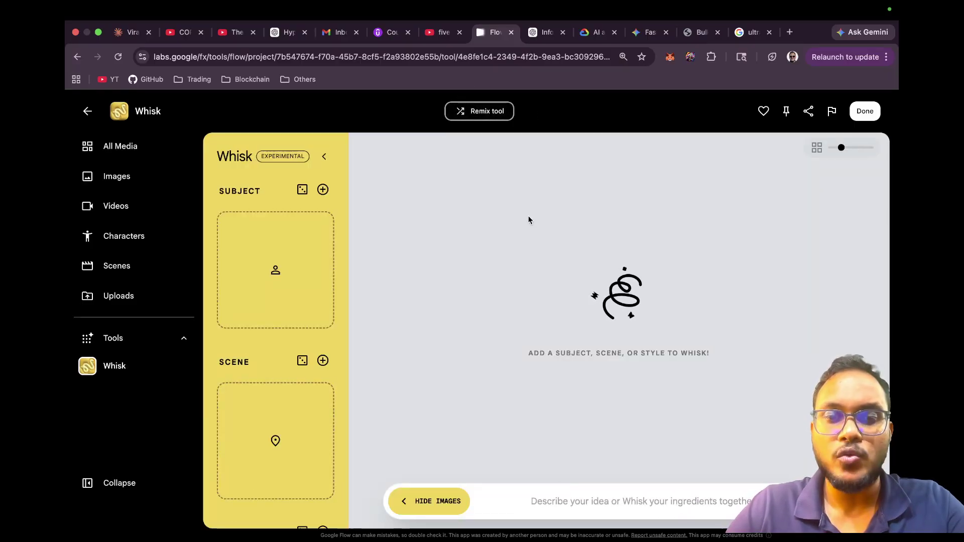
scroll(268, 438, "down", 4)
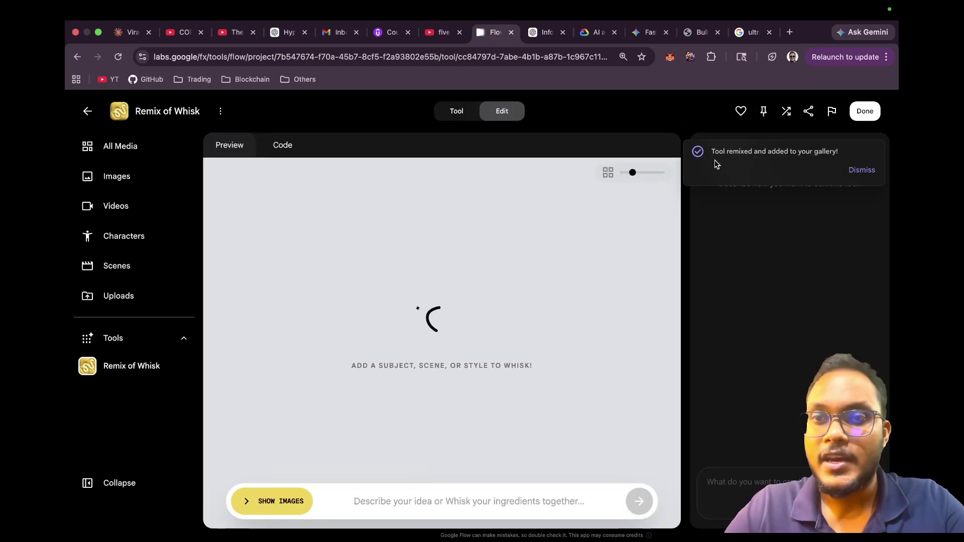
left_click(861, 171)
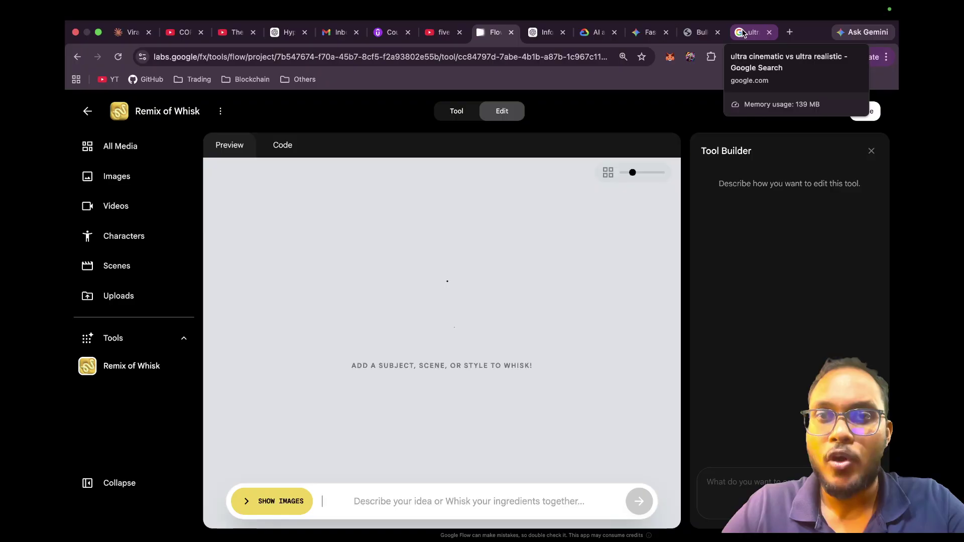
Switch to Gemini and send "give me a whisk remix prompt about a female who is driving a red farrari infront of large audience in the dusk".
left_click(648, 32)
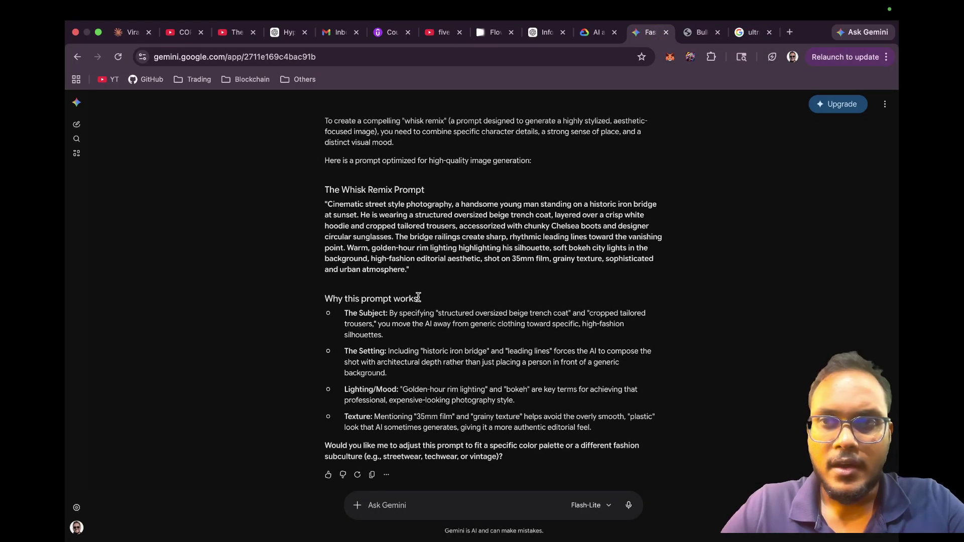
scroll(418, 297, "up", 3)
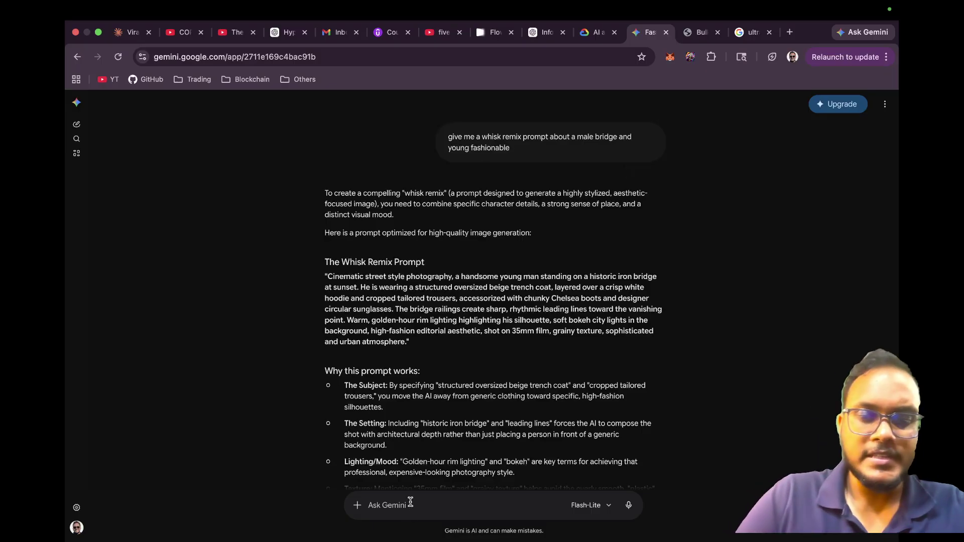
type("give me a whisk remiv")
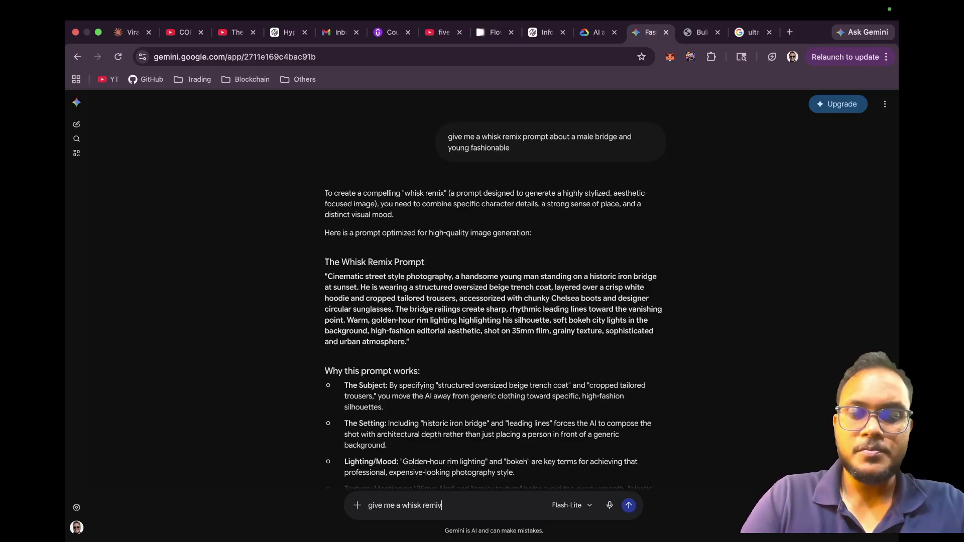
key("BackSpace")
type("x promp")
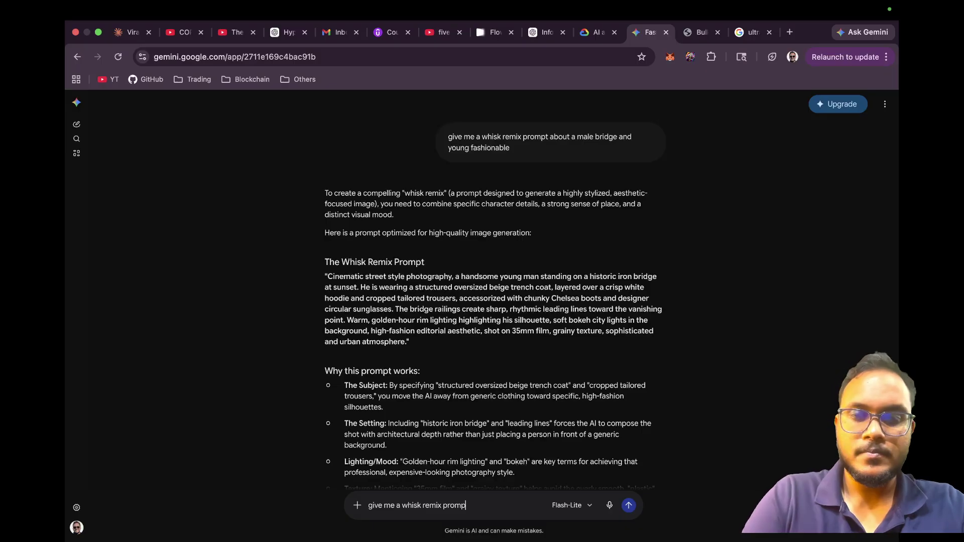
type("t about a female")
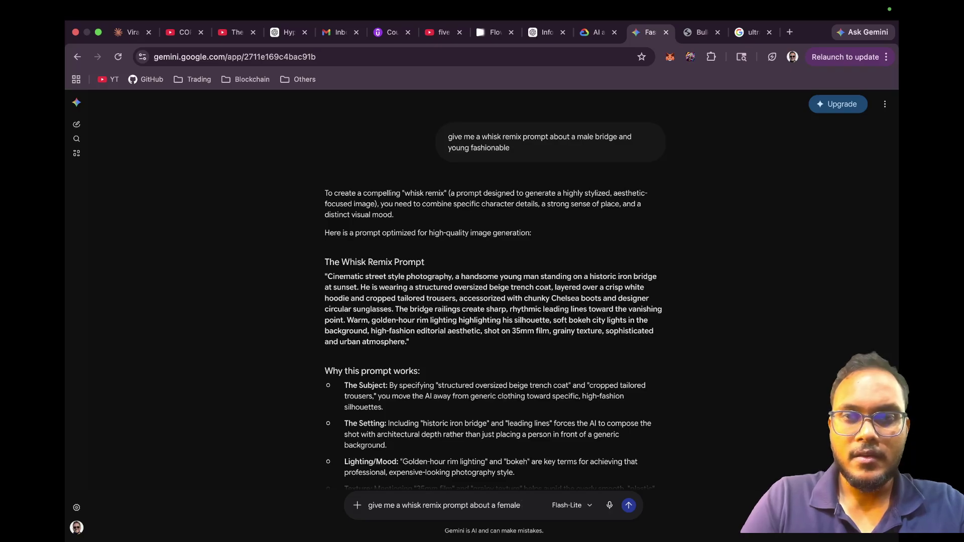
type(" who")
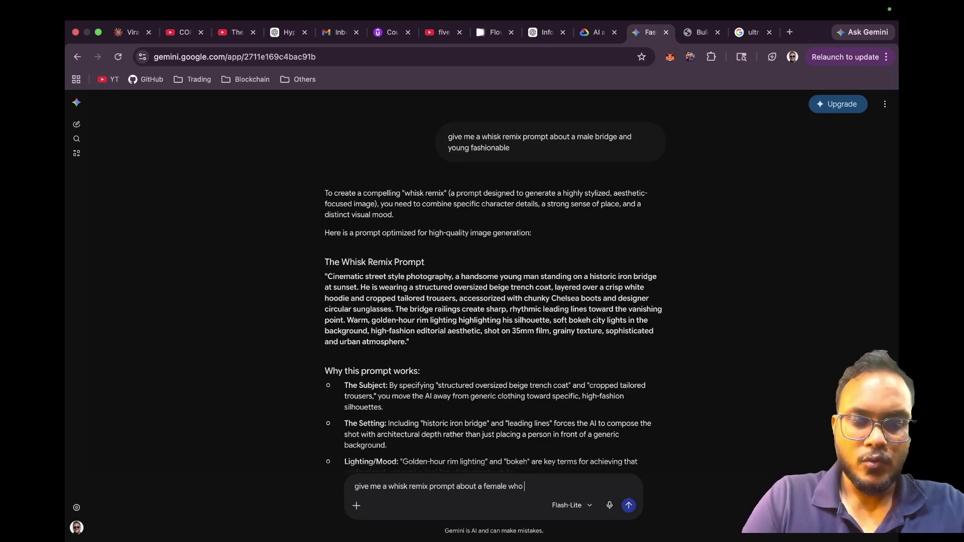
type("is driving")
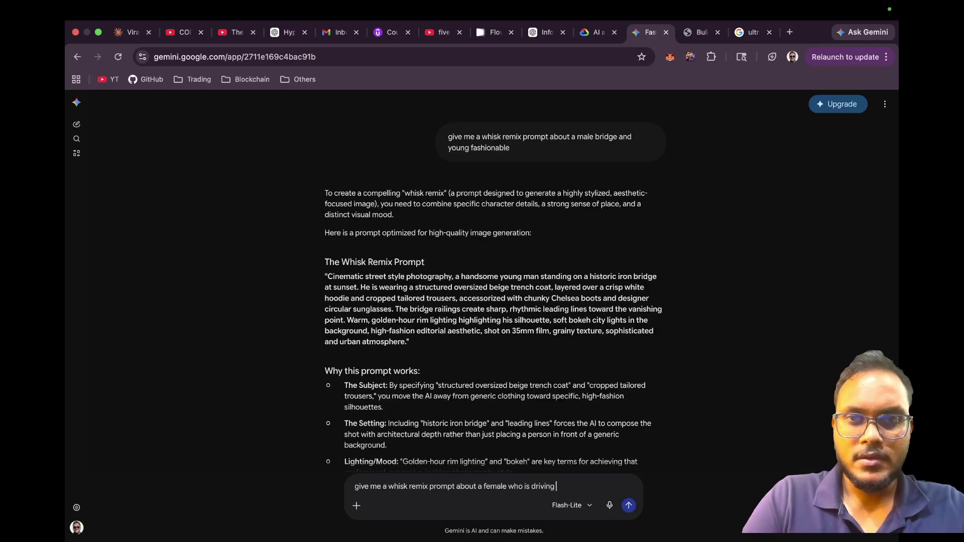
type(" a red af")
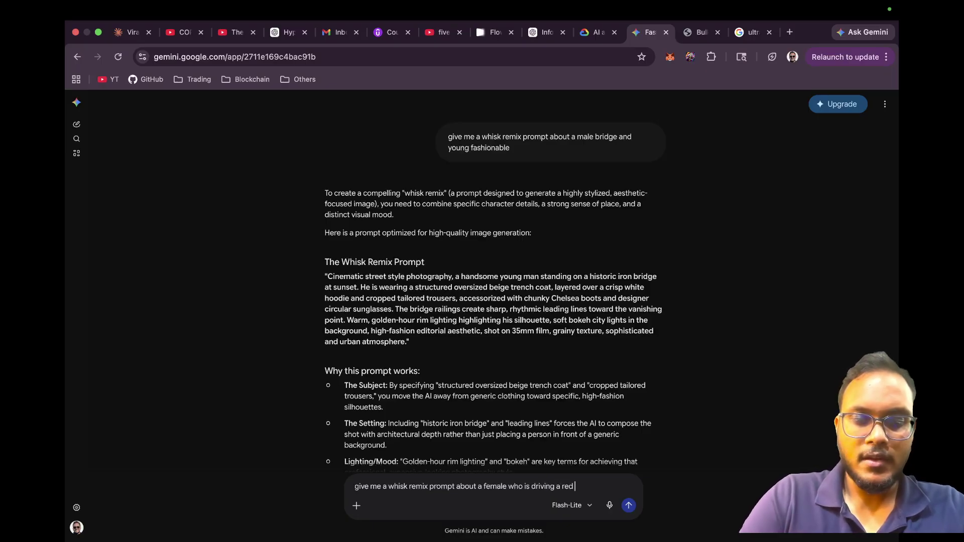
key("BackSpace")
key("BackSpace")
type("farrari infront of a")
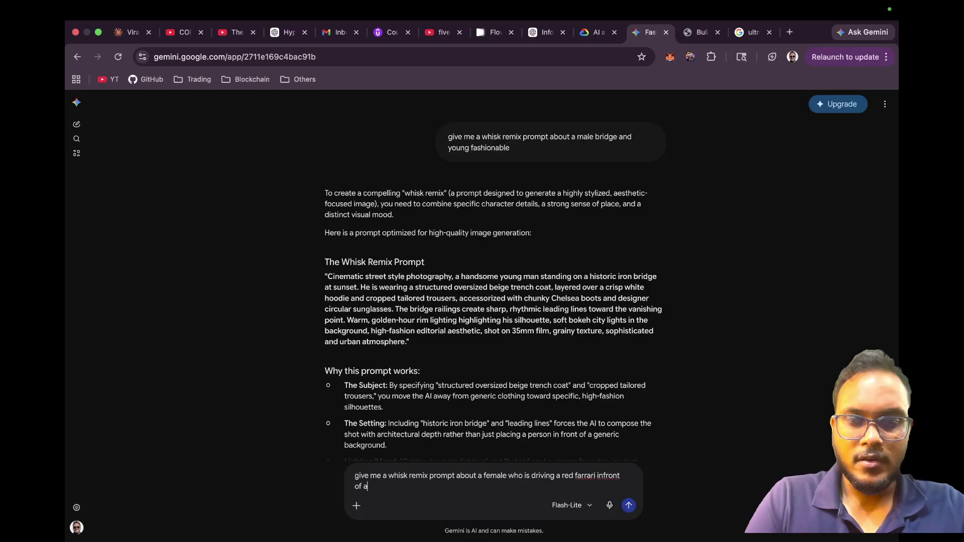
key("BackSpace")
type("large")
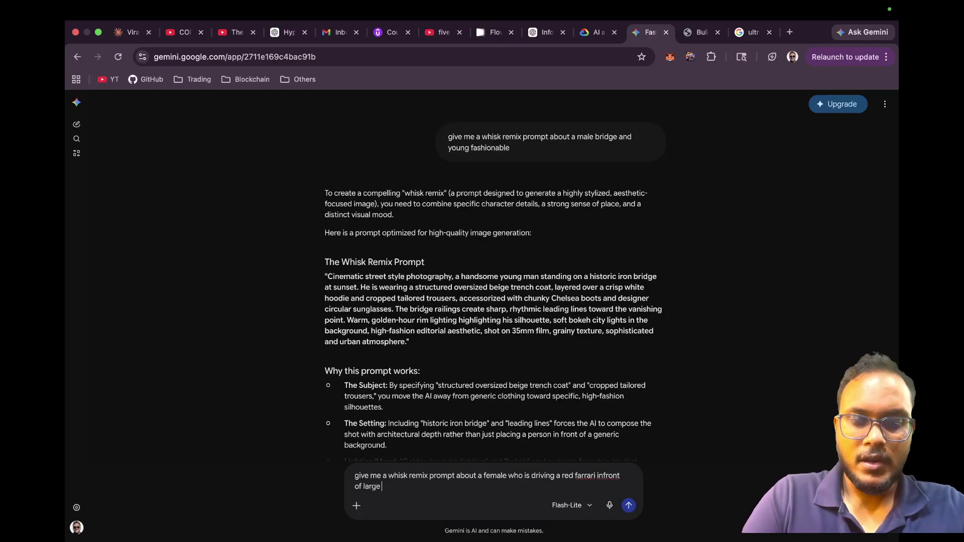
type(" audience")
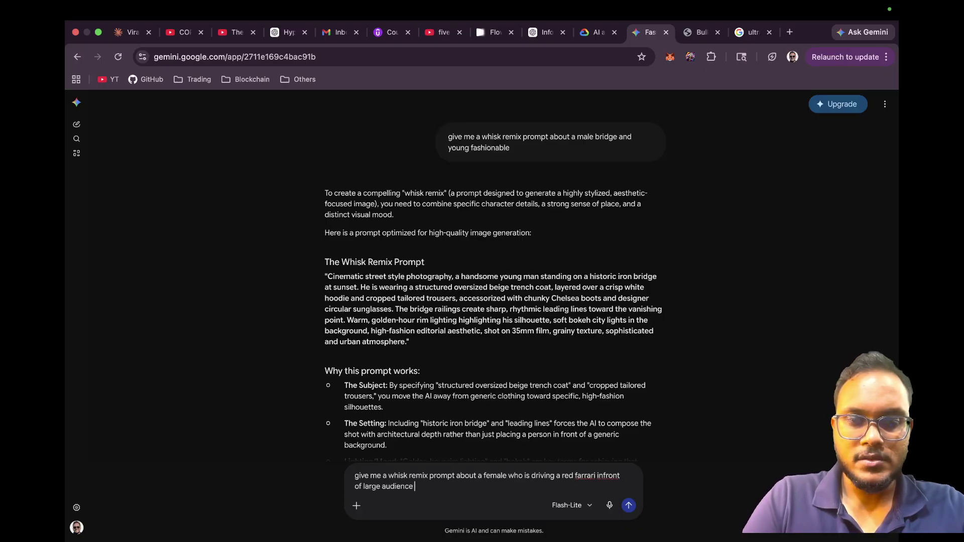
type(" in th")
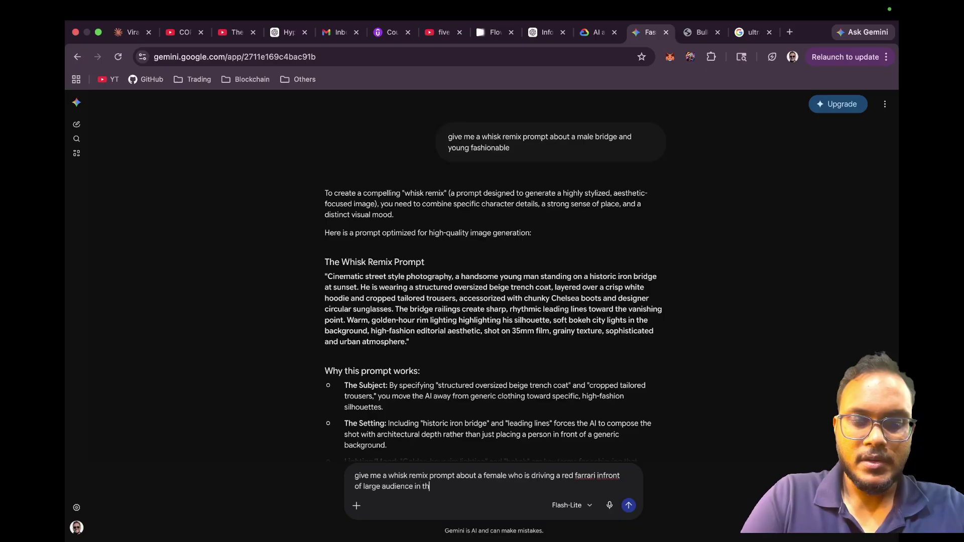
type("e diusk")
key("Return")
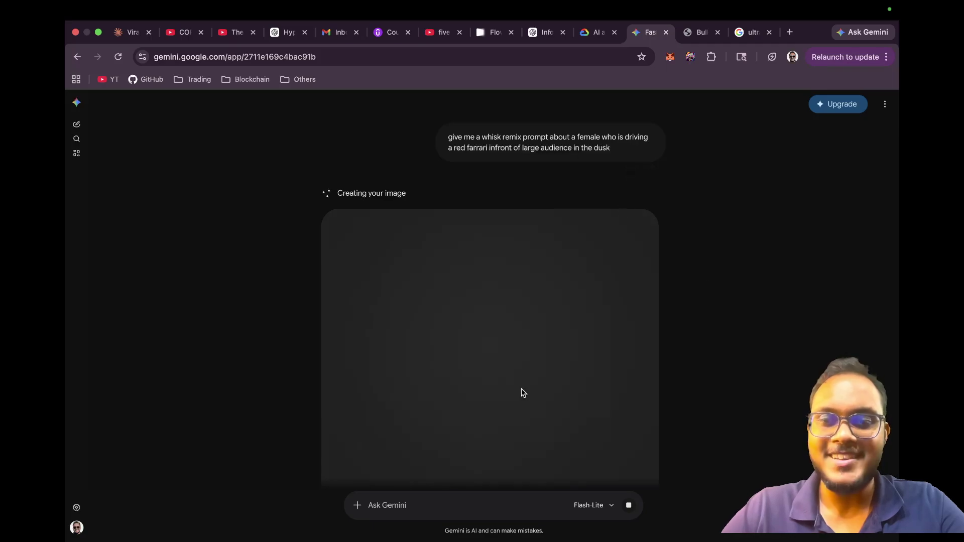
Copy the earlier Whisk remix prompt about the young man on the iron bridge from Gemini and generate images with it in Remix of Whisk.
scroll(610, 420, "up", 10)
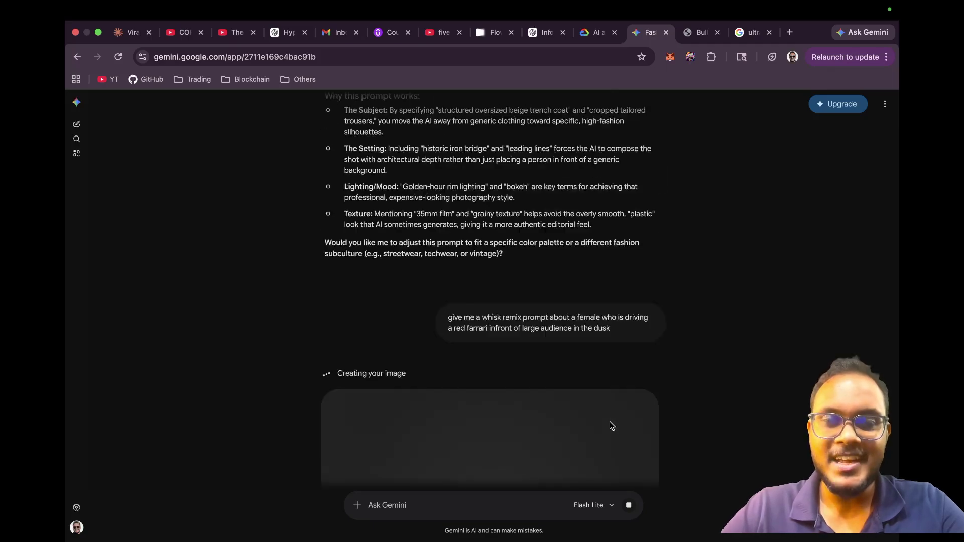
scroll(450, 209, "down", 1)
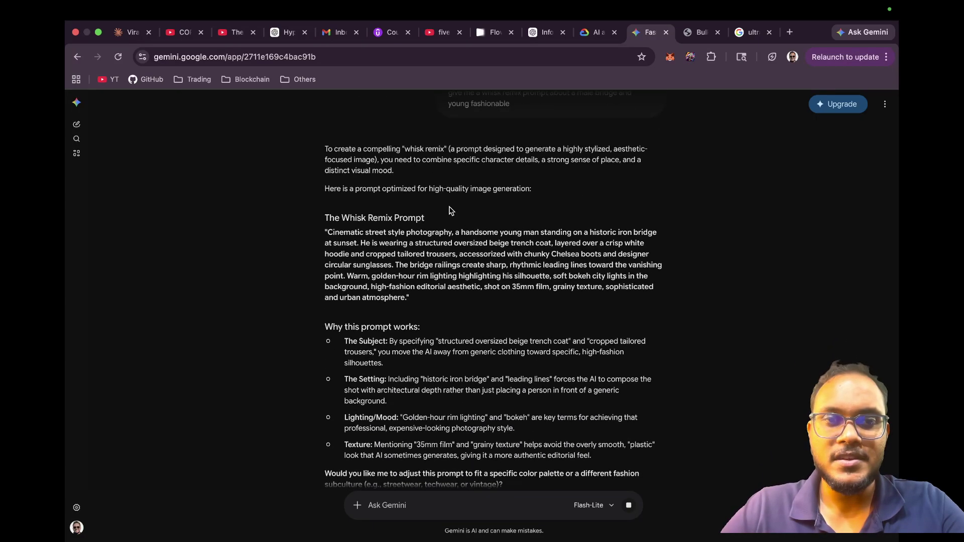
left_click_drag(409, 298, 324, 236)
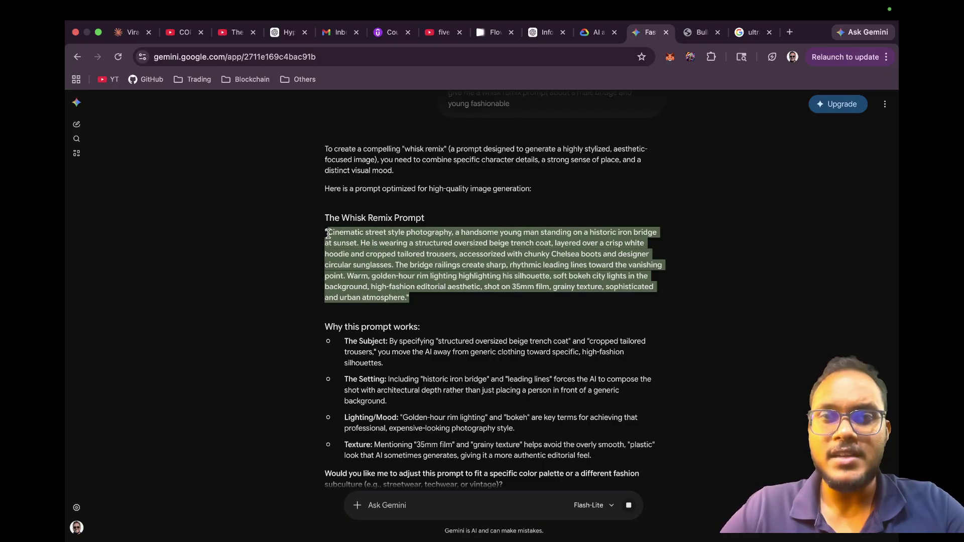
left_click(496, 32)
key("super+v")
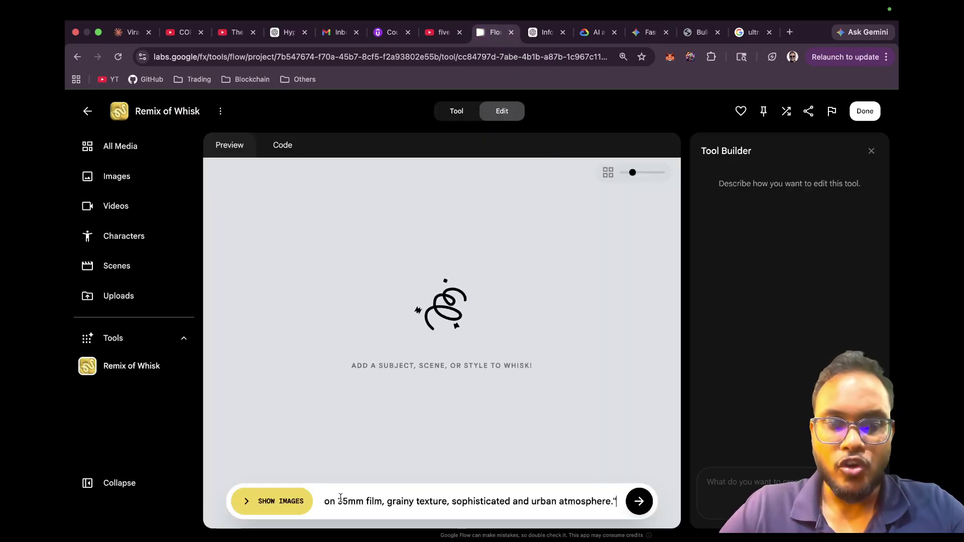
left_click(638, 500)
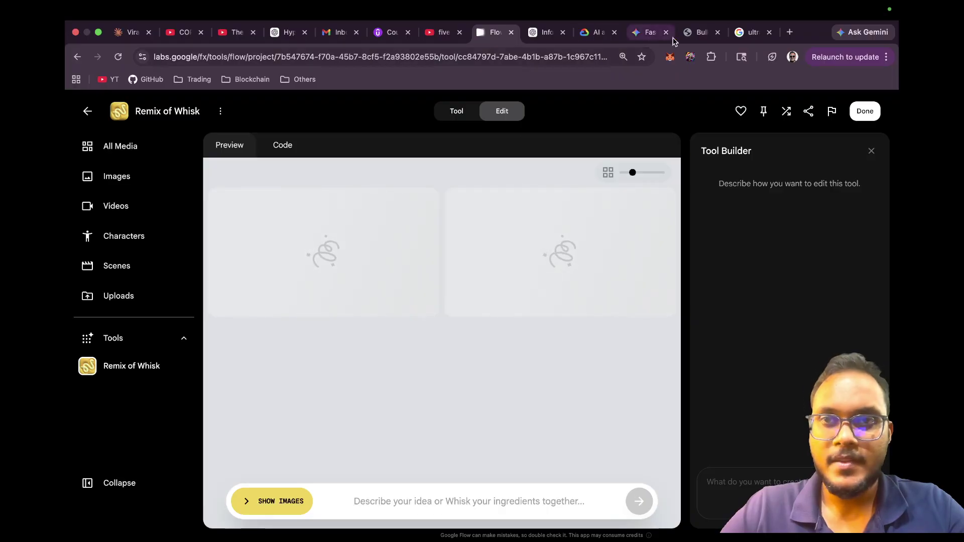
Switch to the Gemini chat, view the generated red car image enlarged, and return to the conversation.
left_click(634, 34)
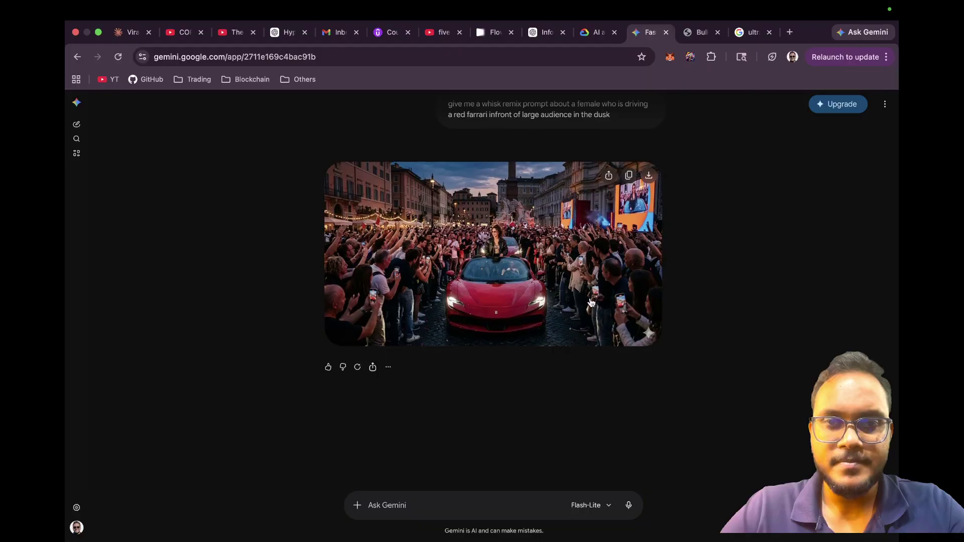
left_click(478, 290)
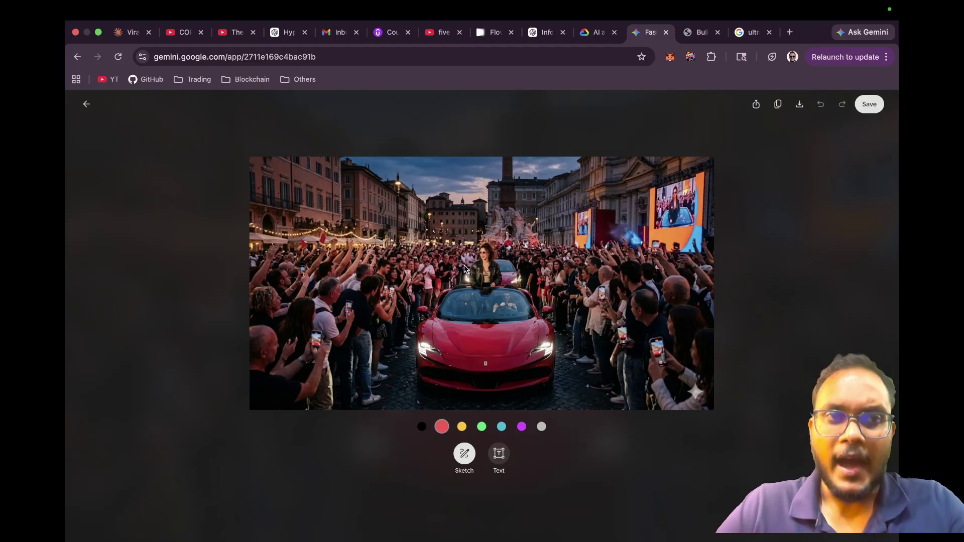
left_click(86, 103)
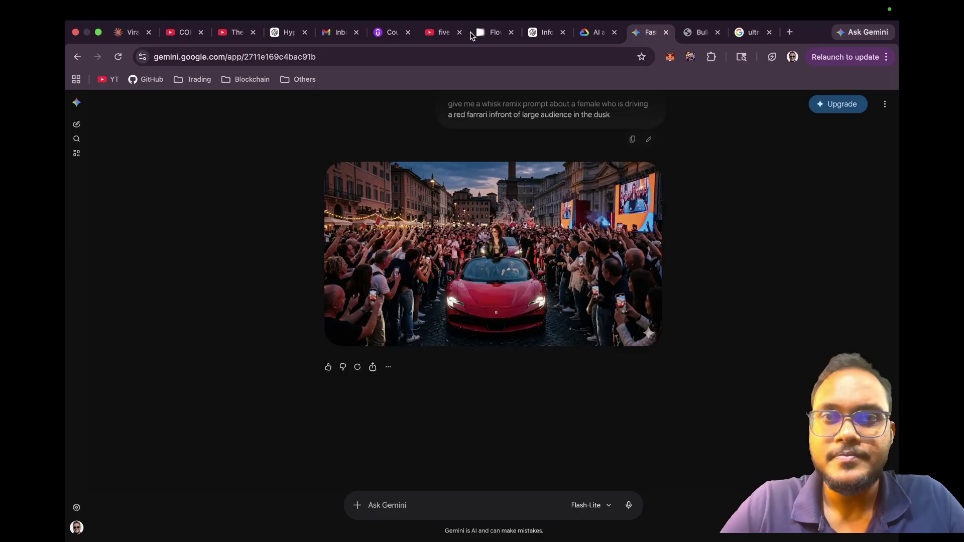
Switch back to Flow, review the first bridge image's Whisk result and full prompt, and close the result.
left_click(504, 36)
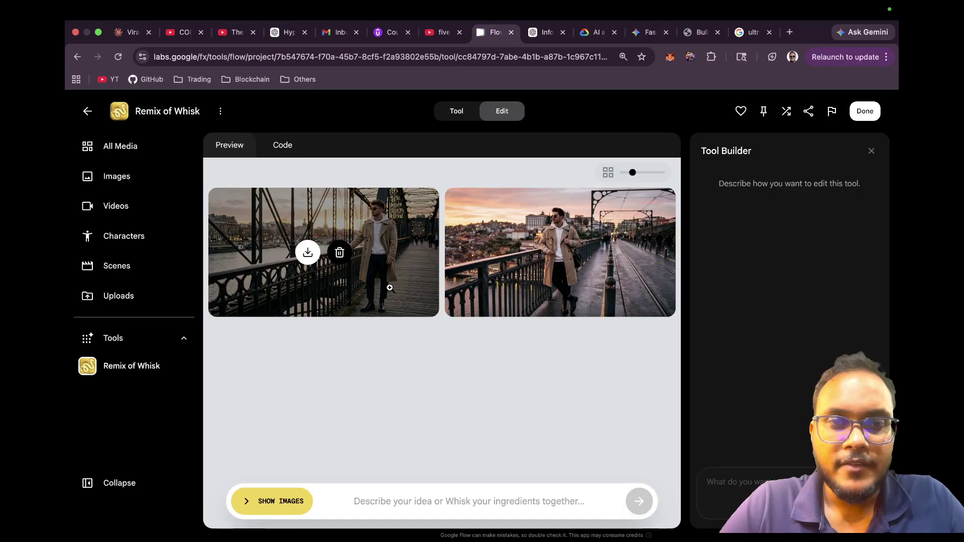
left_click(388, 237)
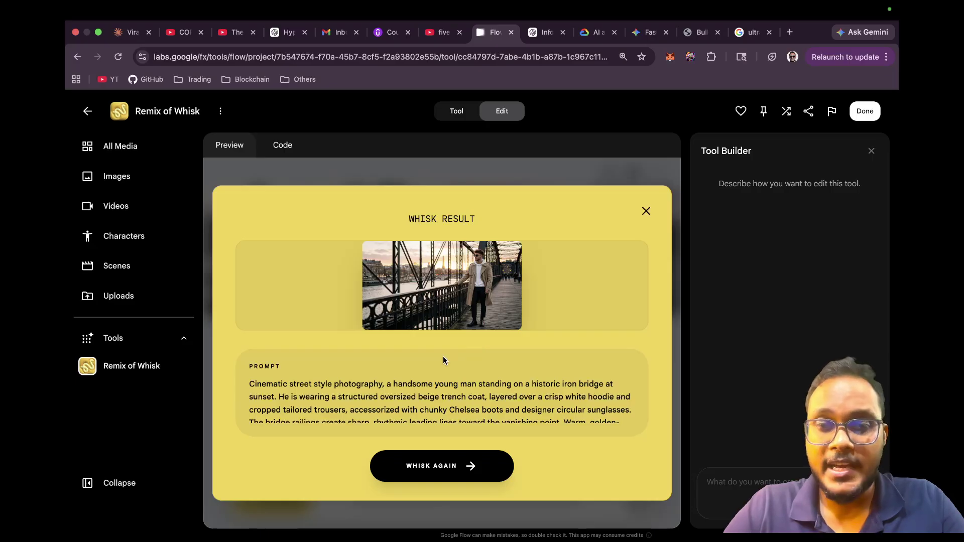
scroll(449, 408, "down", 3)
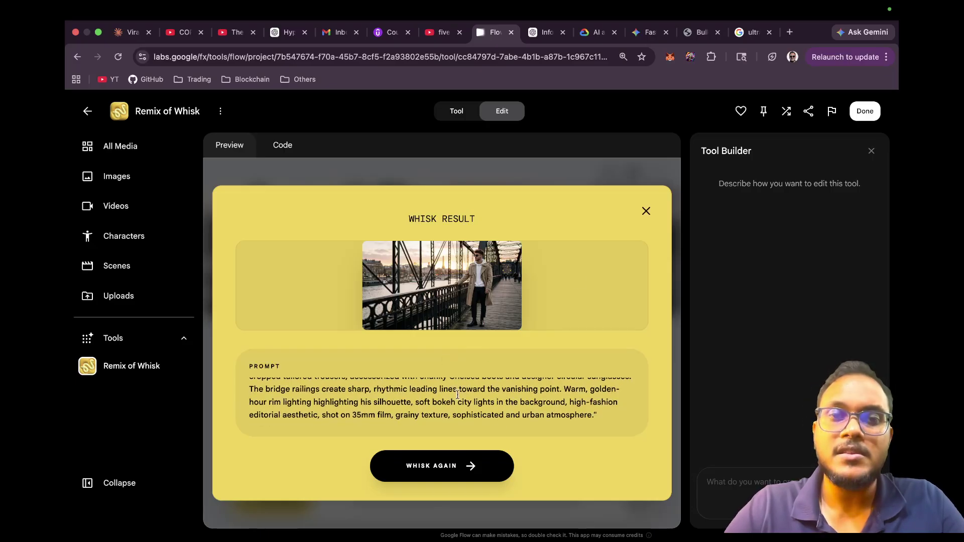
left_click(646, 210)
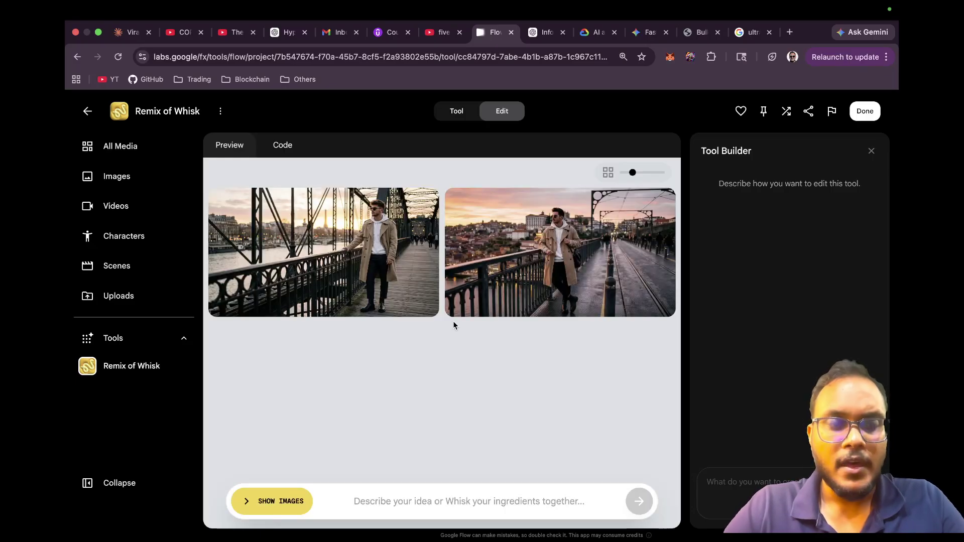